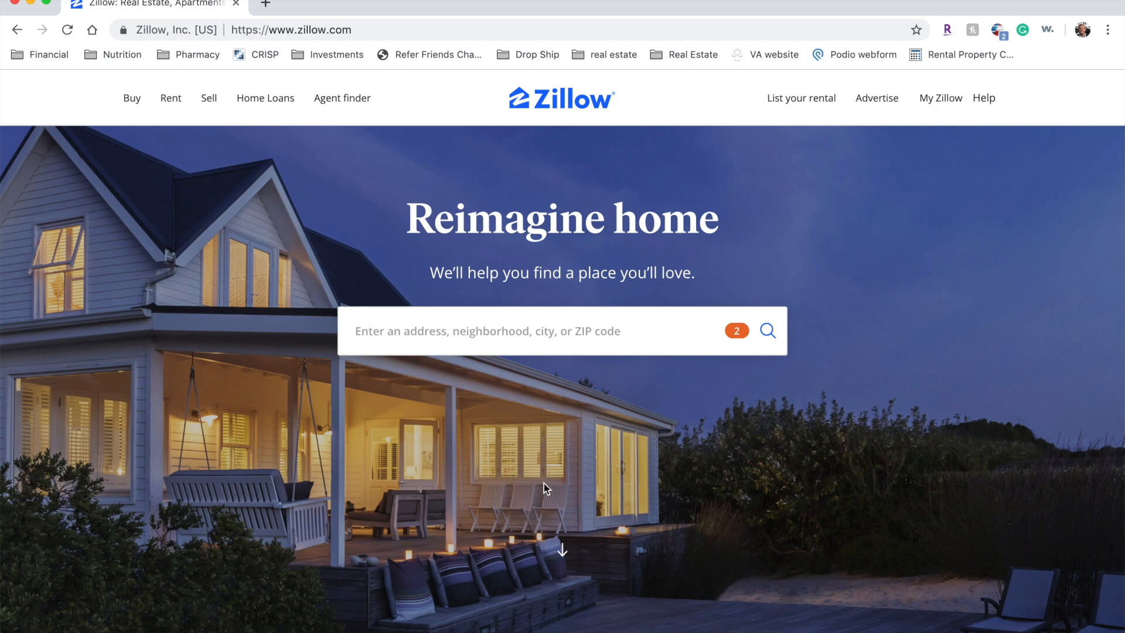
left_click(478, 336)
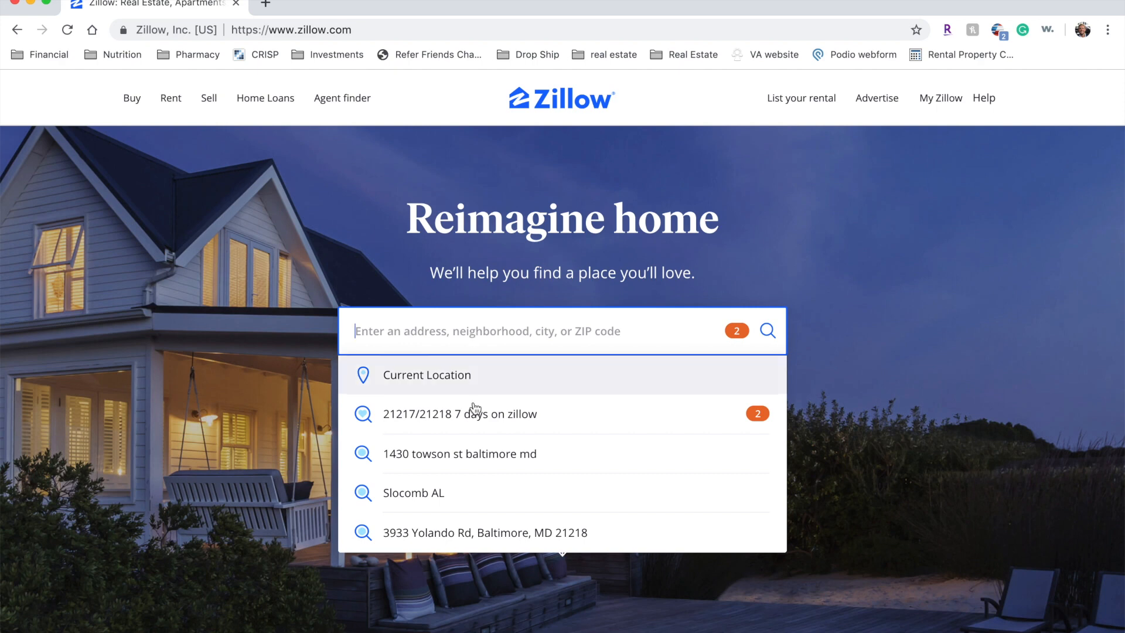
left_click(477, 526)
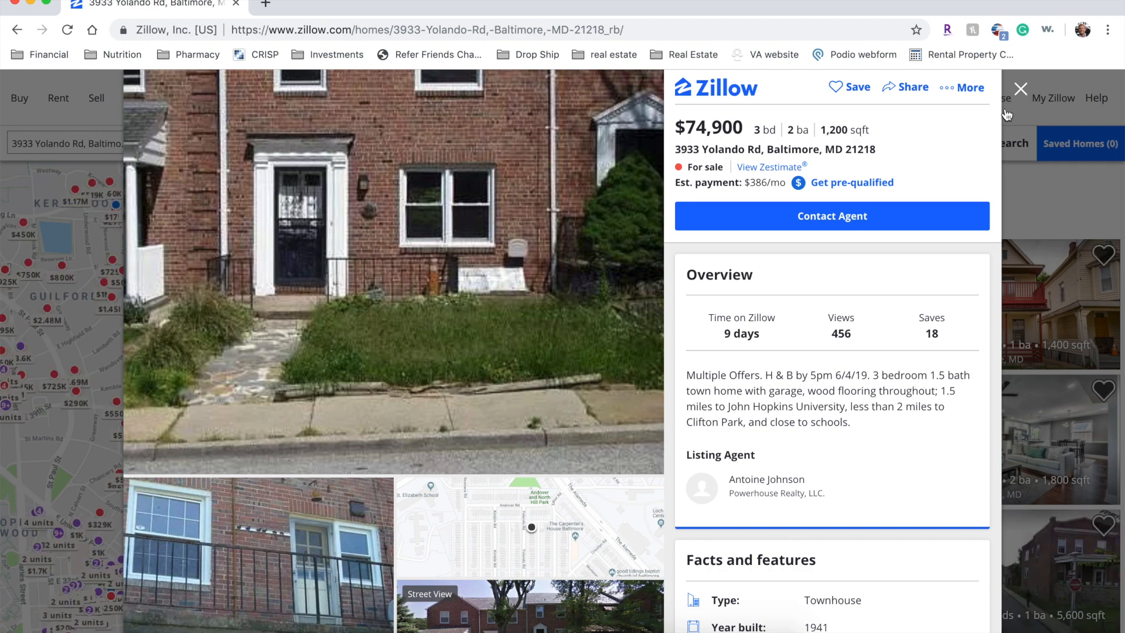
scroll(526, 367, "down", 8)
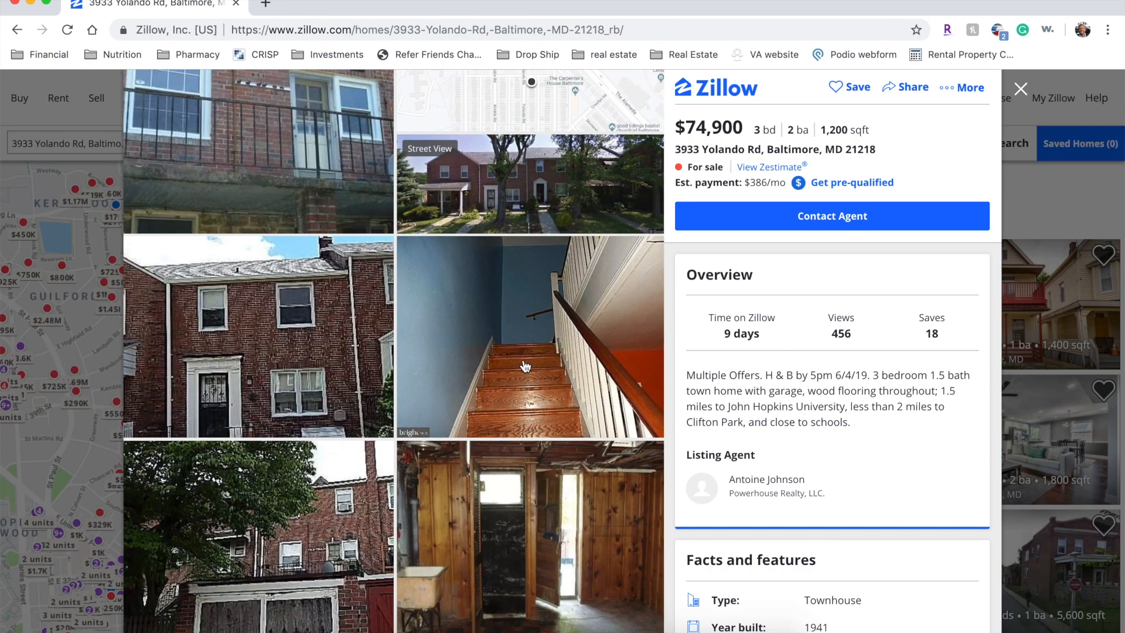
scroll(526, 367, "down", 4)
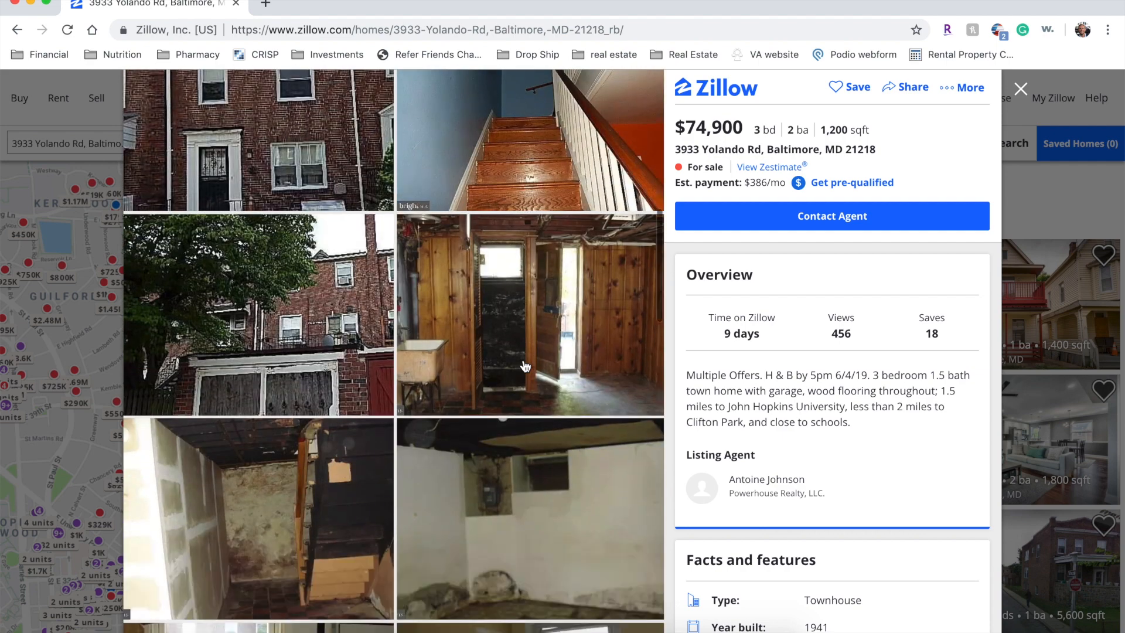
scroll(526, 367, "down", 3)
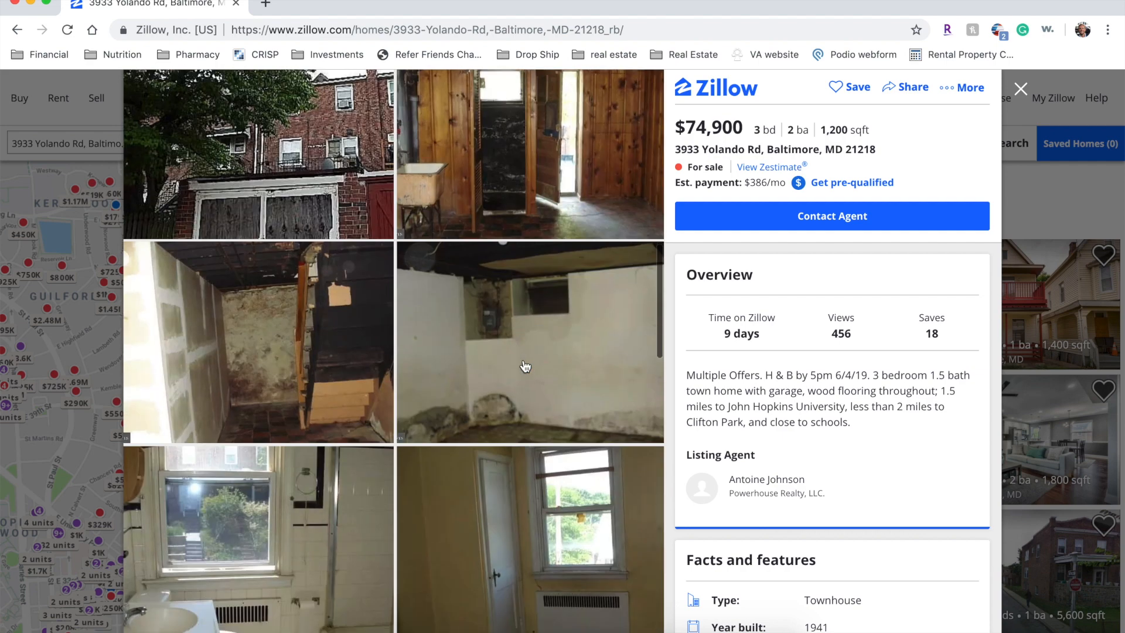
scroll(378, 373, "down", 3)
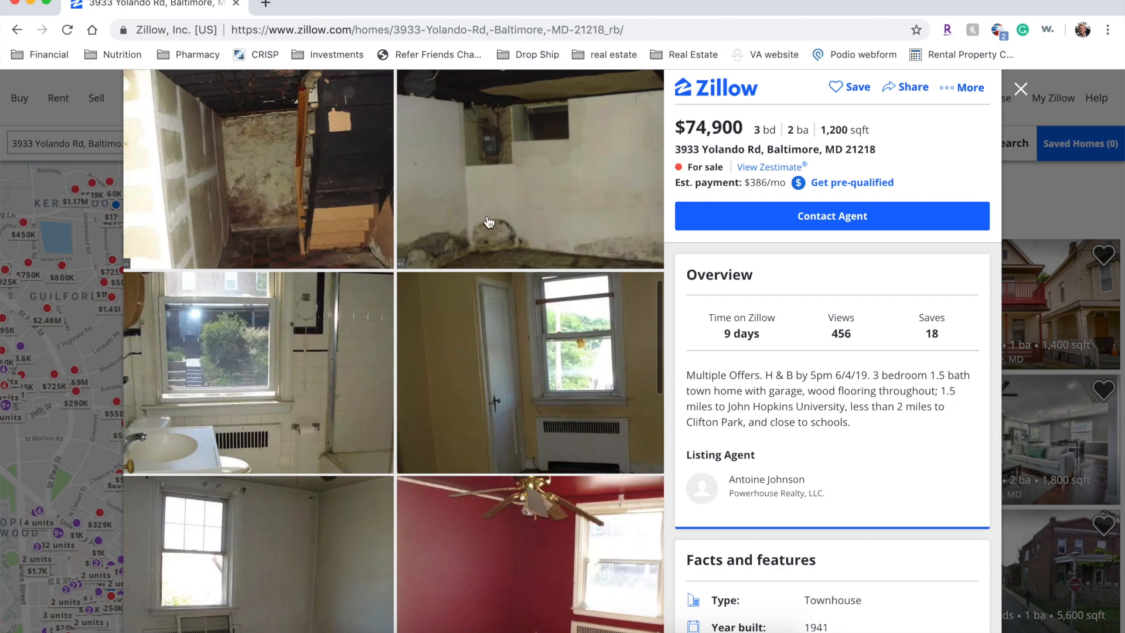
scroll(331, 357, "down", 7)
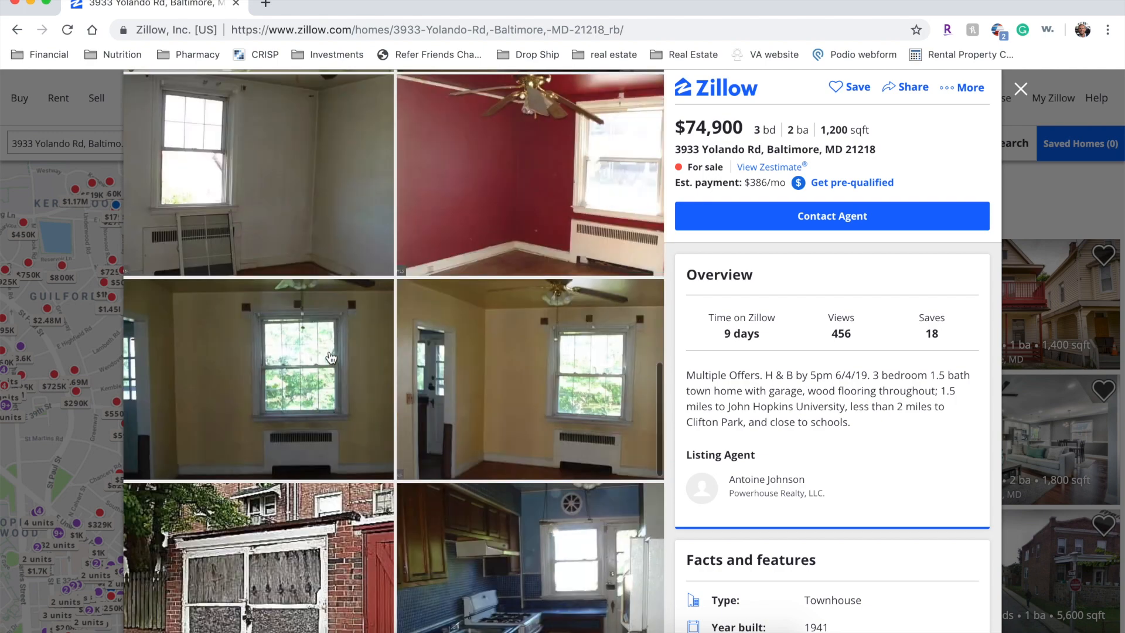
scroll(331, 357, "down", 5)
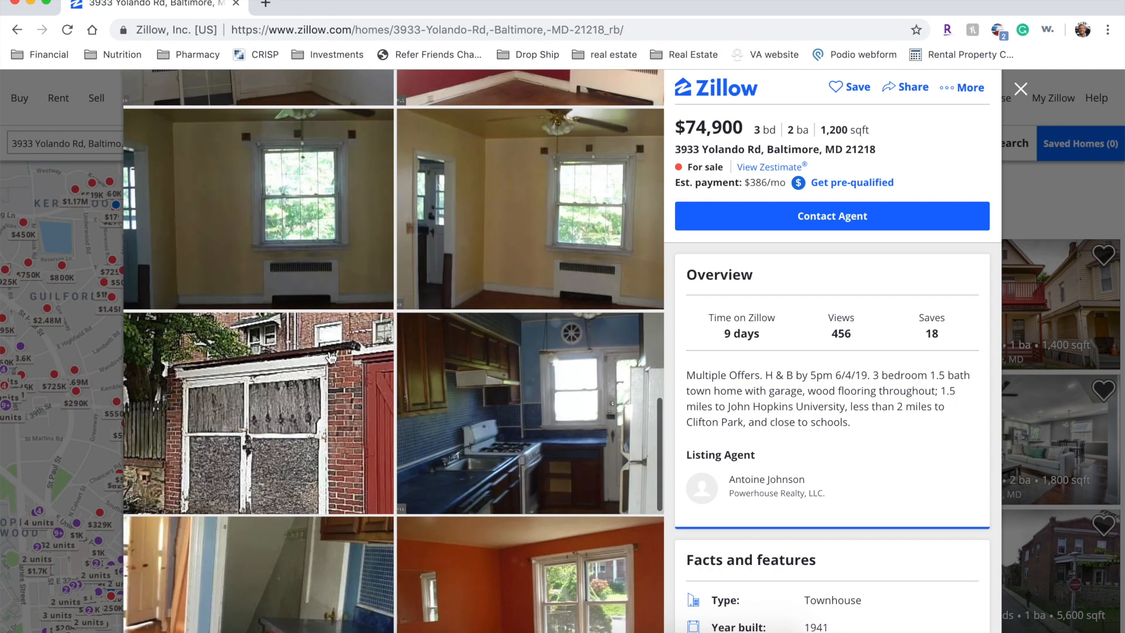
scroll(331, 357, "down", 6)
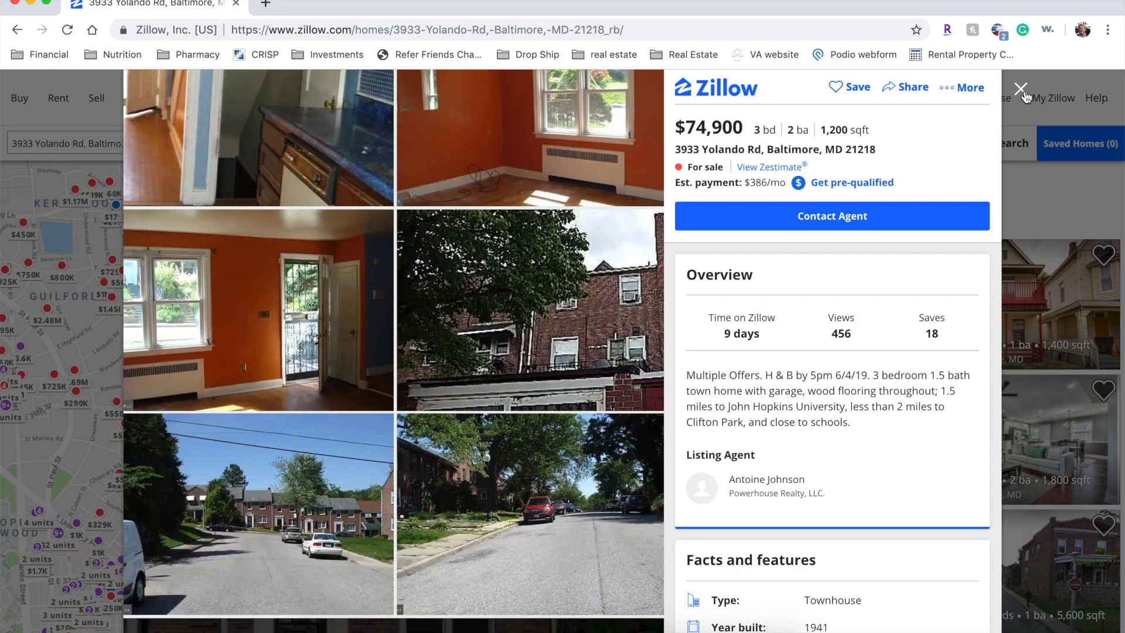
scroll(626, 296, "up", 10)
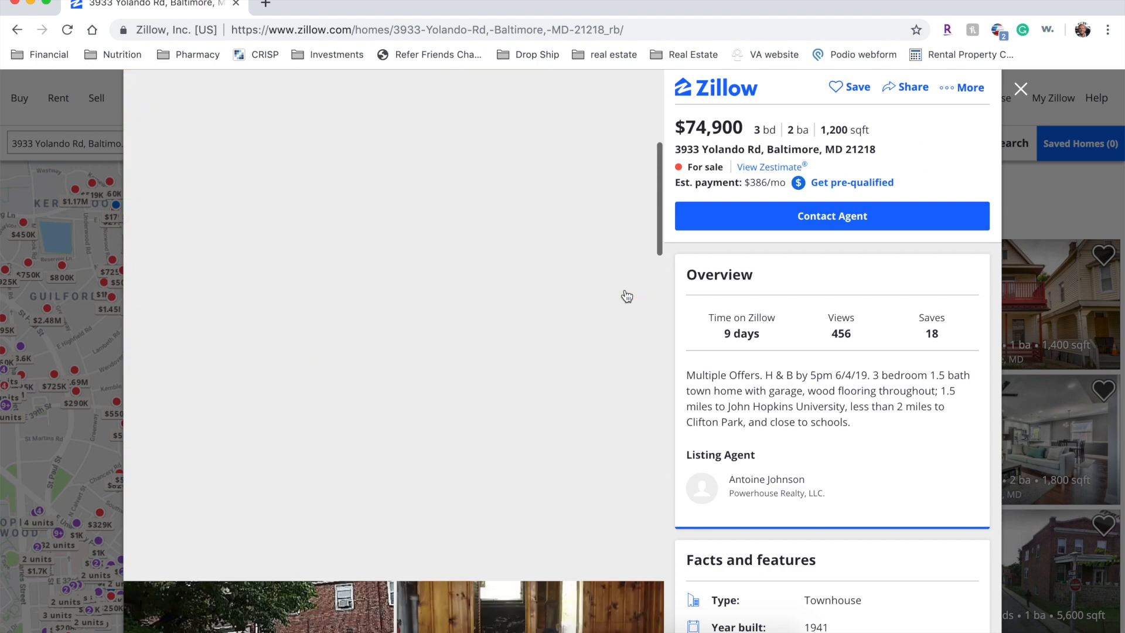
- Close the listing, uncheck For Sale, Potential Listings and For Rent, and pan the map southward
left_click(1021, 88)
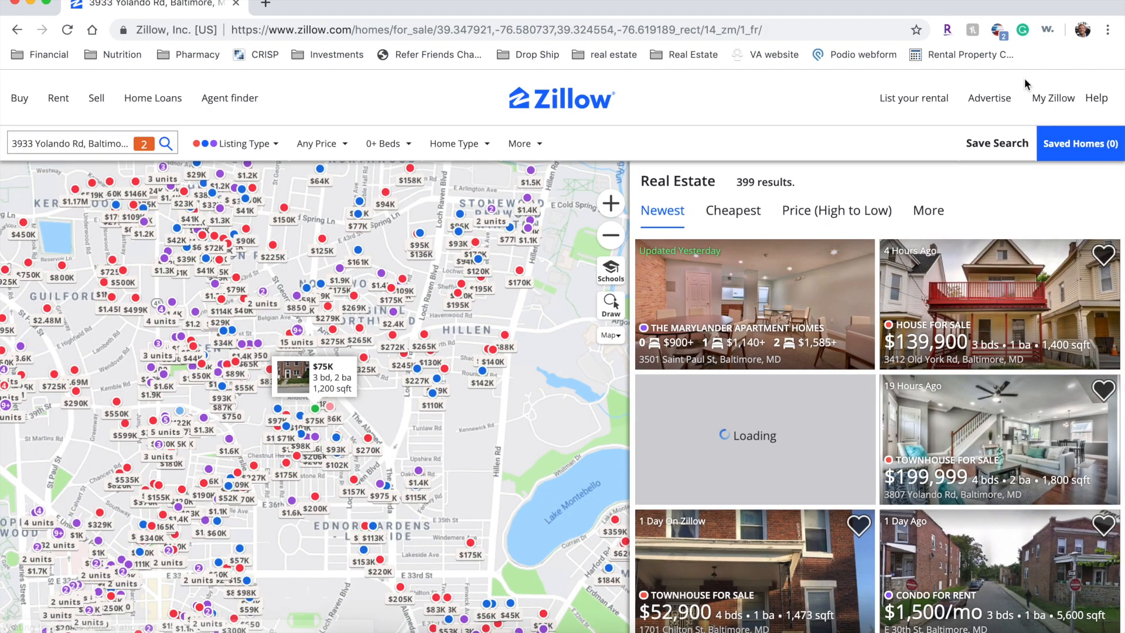
scroll(369, 415, "up", 1)
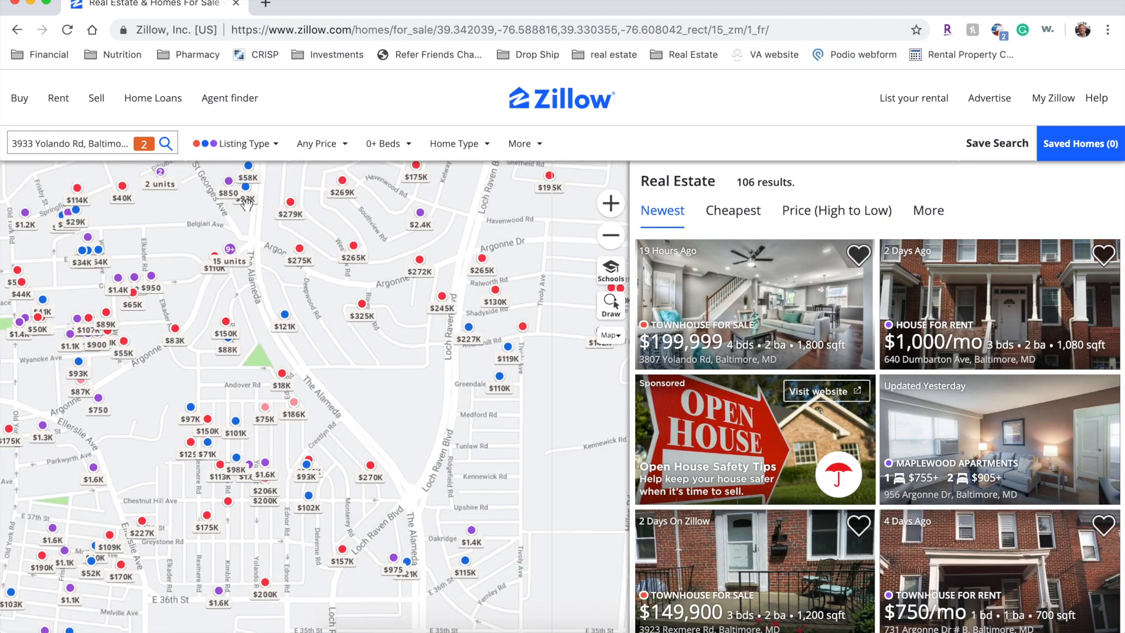
left_click(251, 148)
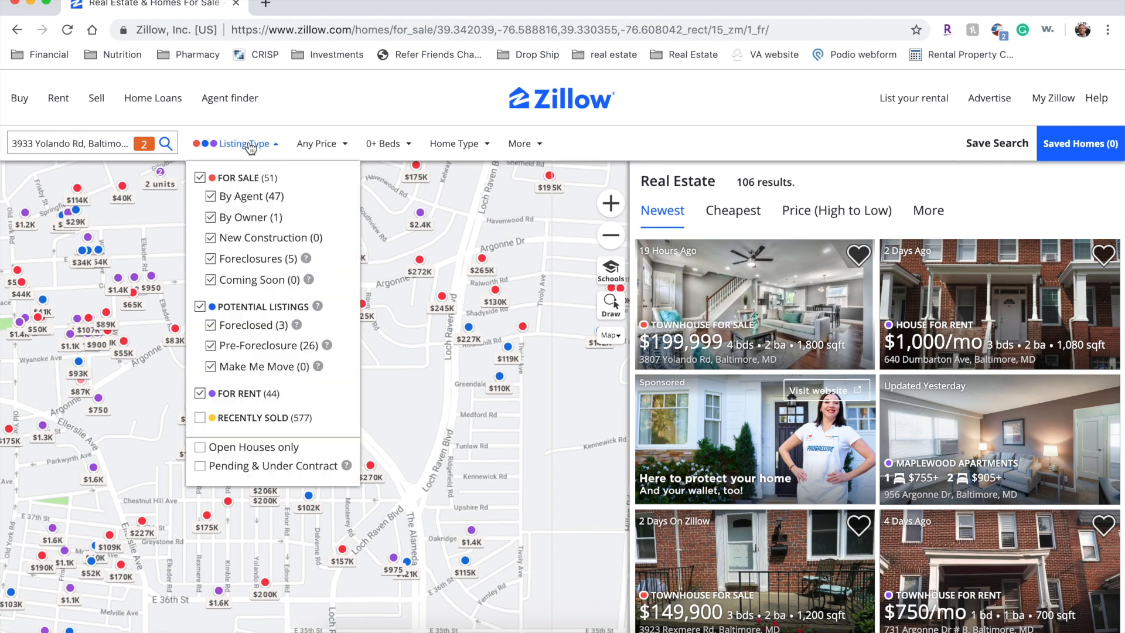
left_click(200, 177)
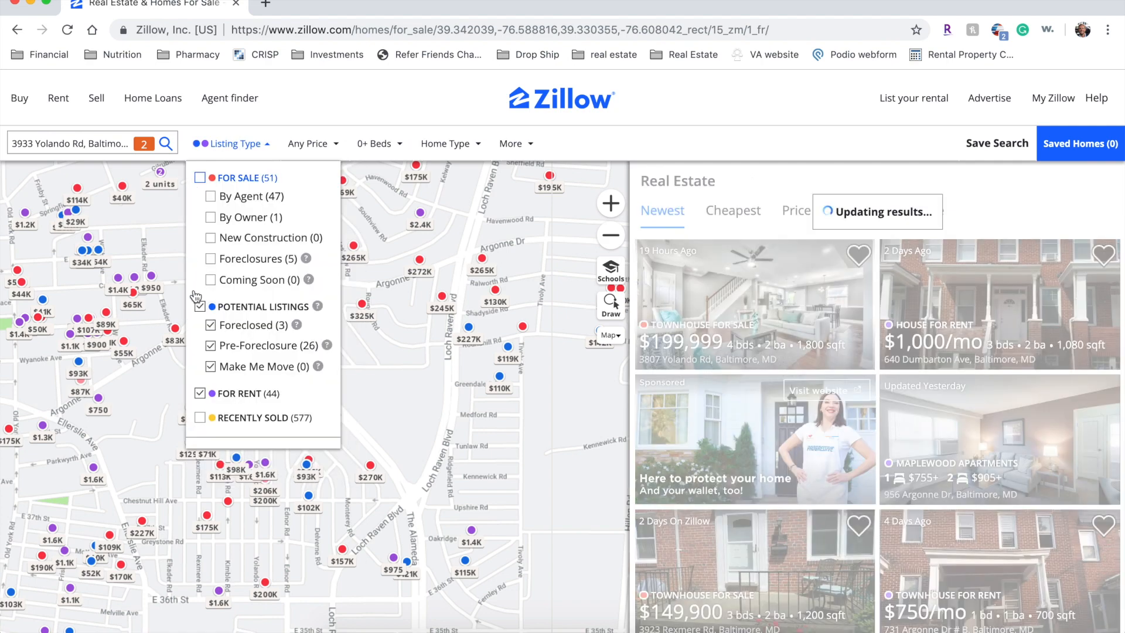
left_click(200, 307)
left_click(200, 393)
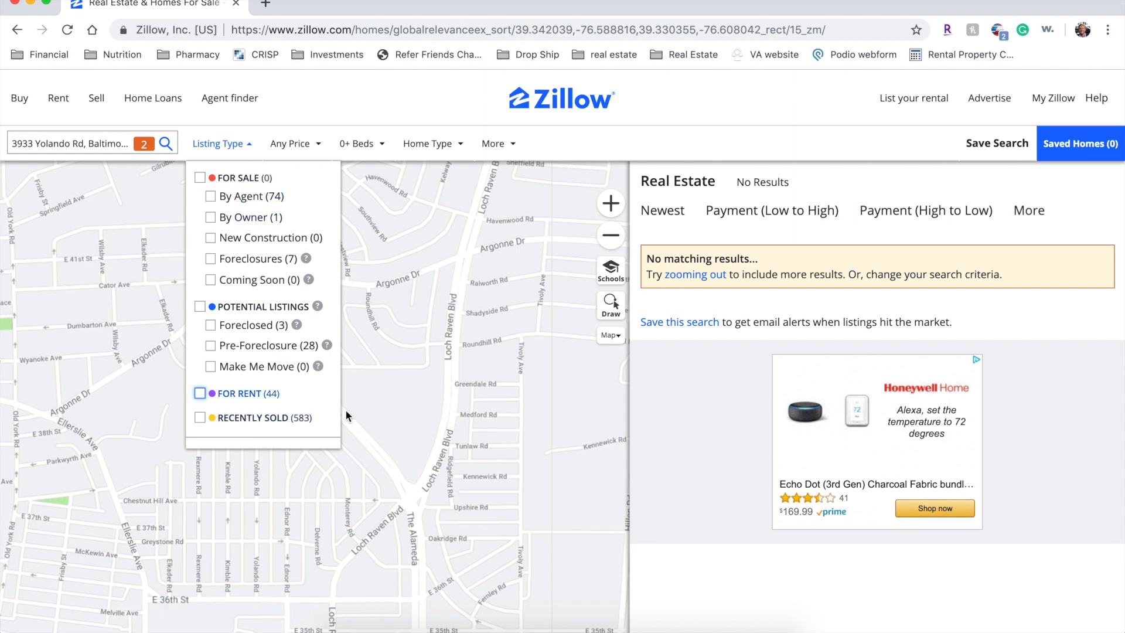
left_click(400, 447)
left_click_drag(285, 485, 322, 360)
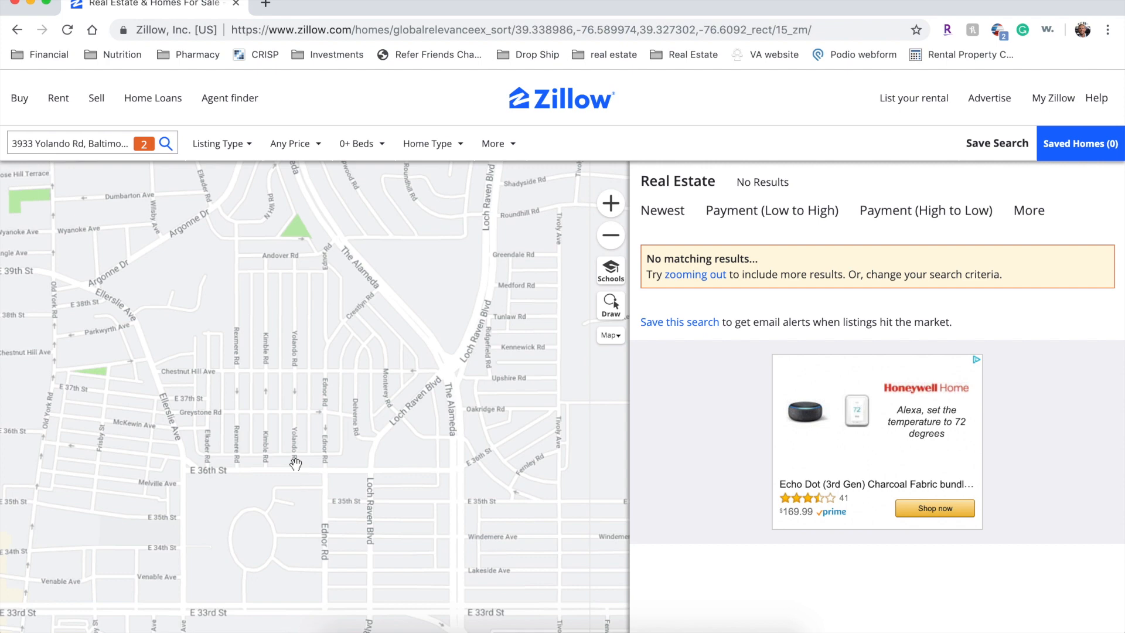
left_click_drag(295, 464, 298, 491)
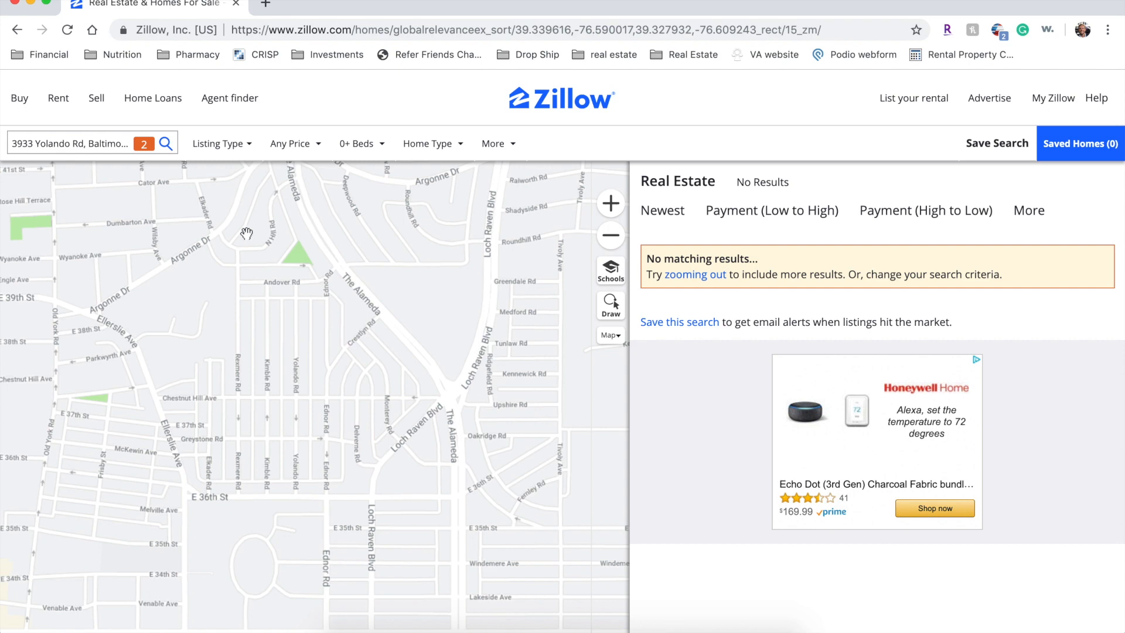
- Switch the listing type to Recently Sold
left_click(234, 153)
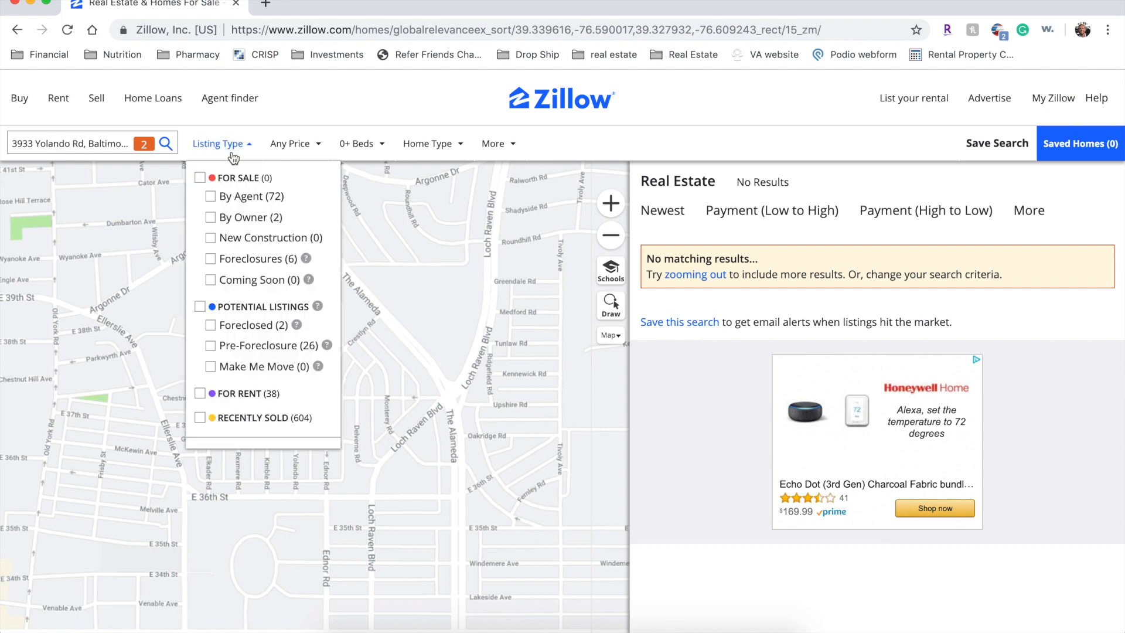
left_click(200, 417)
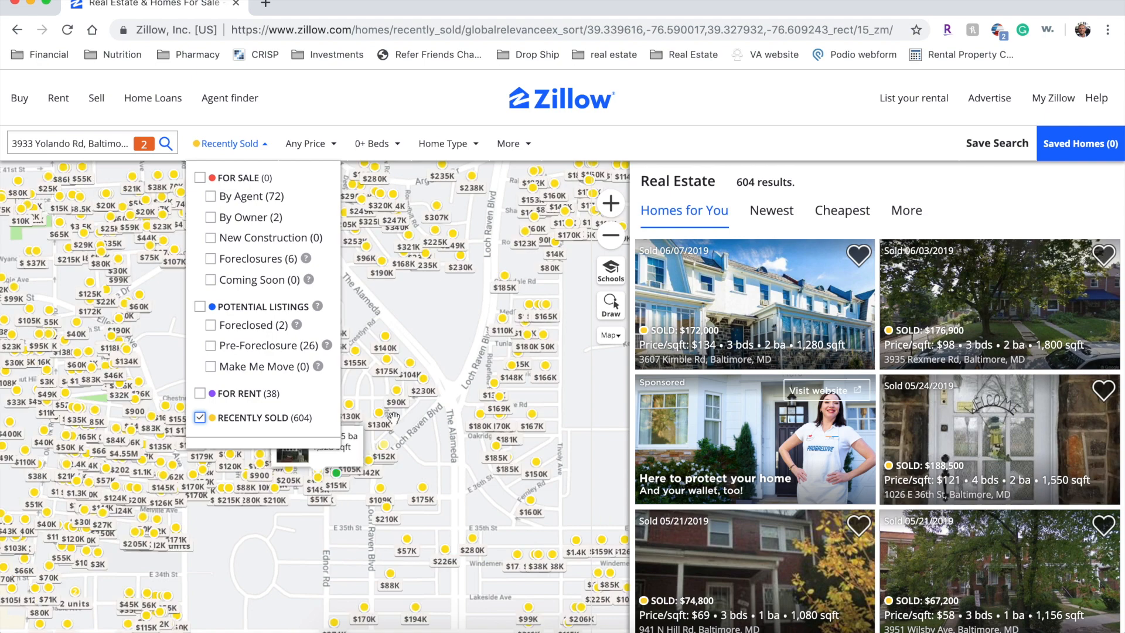
left_click(458, 325)
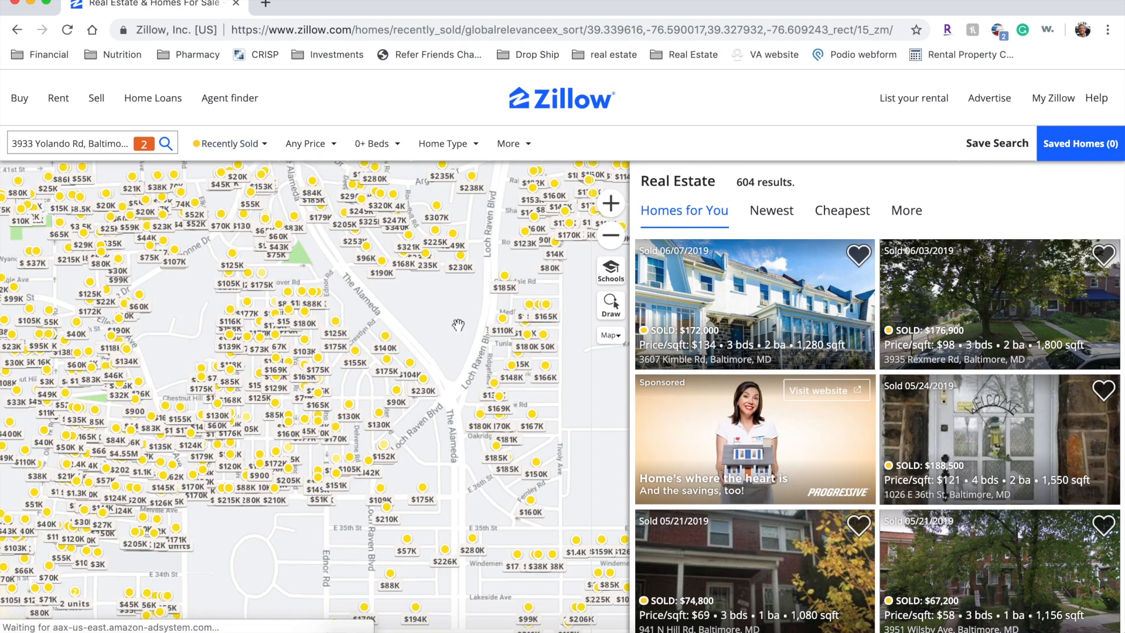
- Limit sold homes to those sold in the last 6 months, narrowing results to 103
left_click(522, 152)
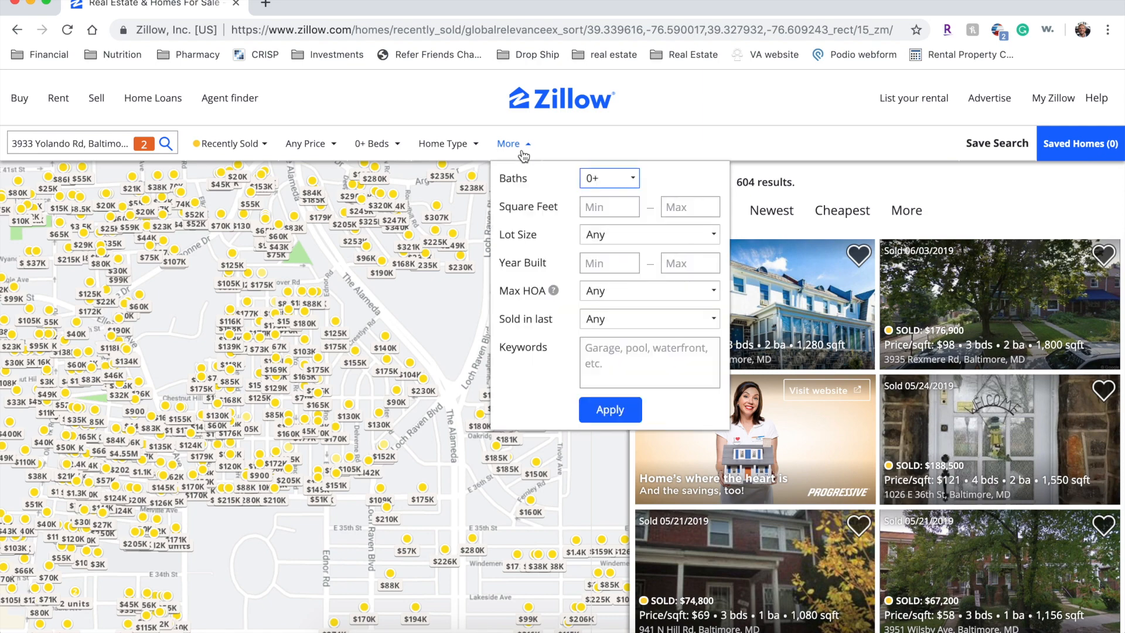
left_click(597, 324)
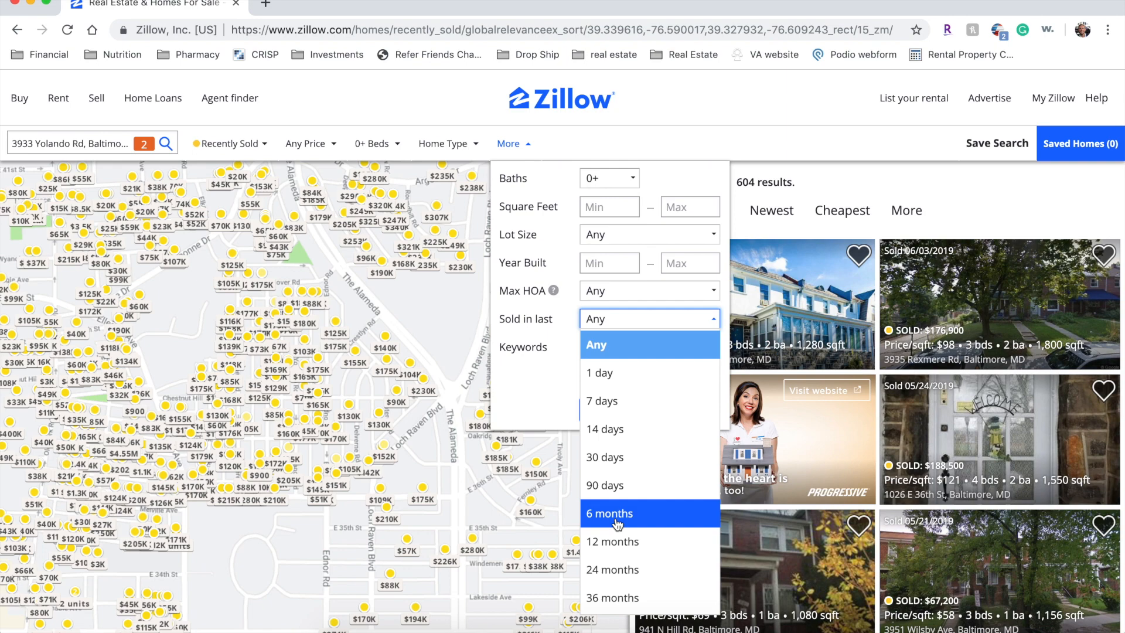
left_click(616, 516)
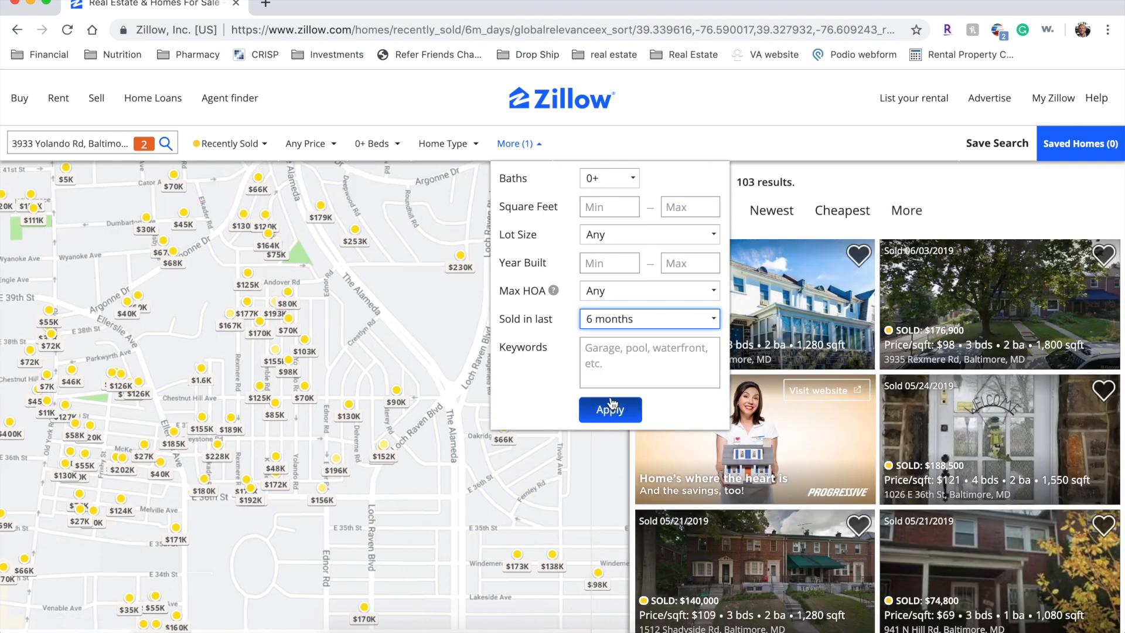
left_click(611, 404)
key("ctrl+t")
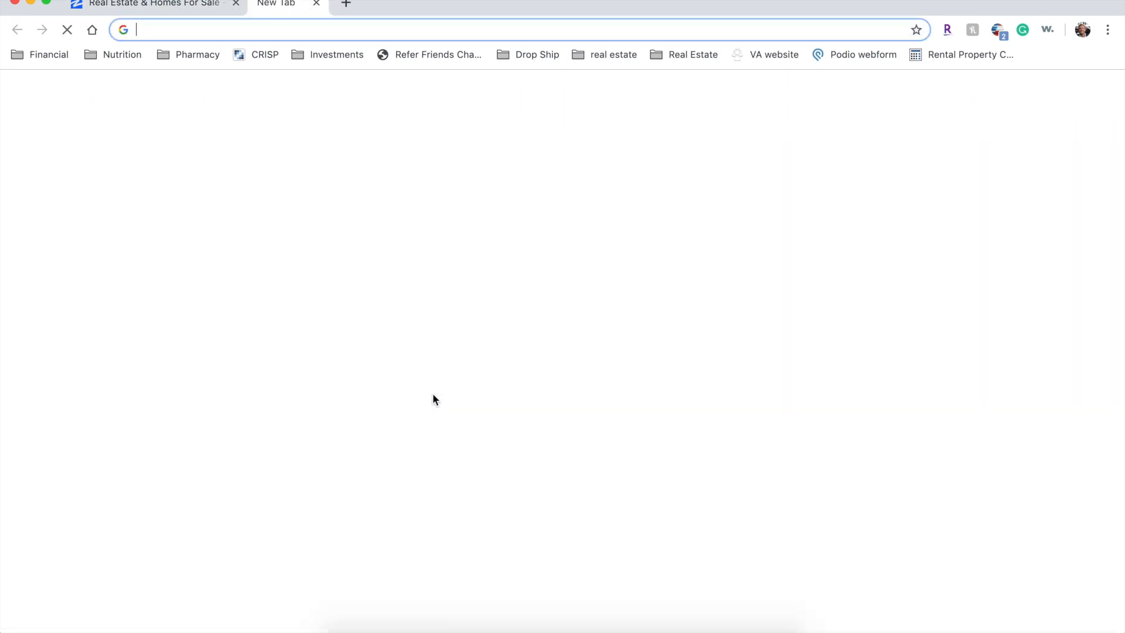
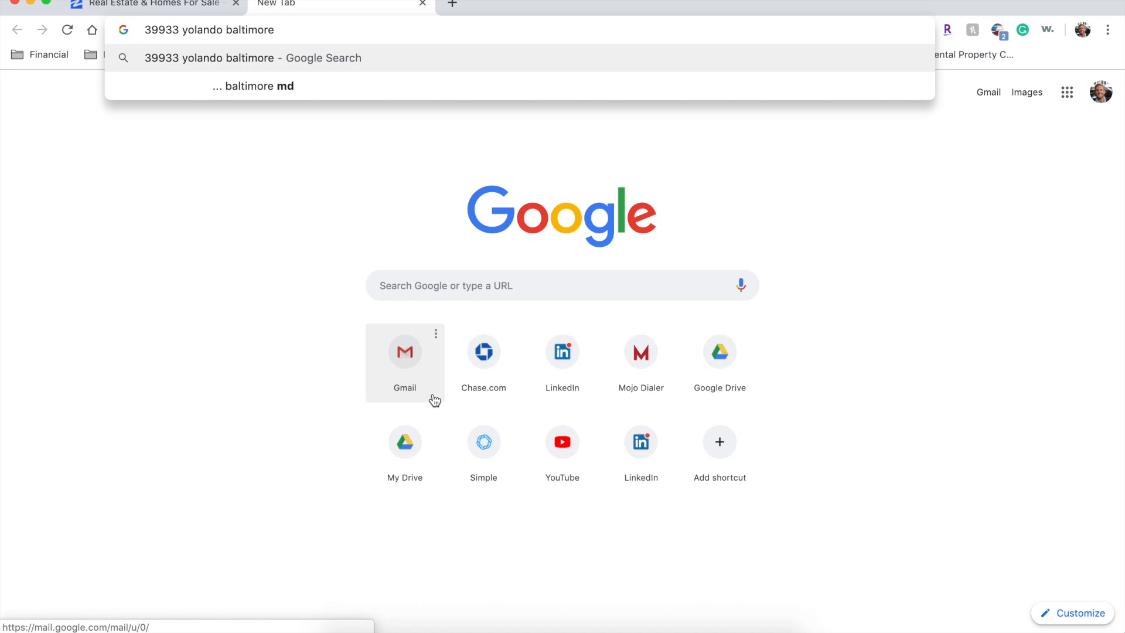
key("Return")
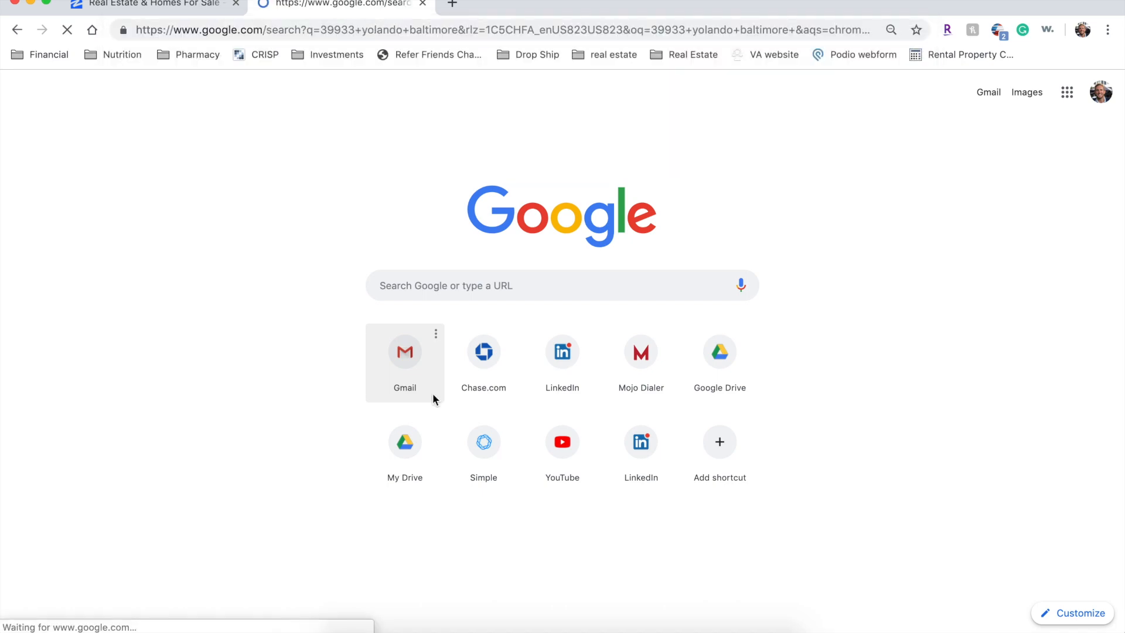
scroll(58, 486, "down", 3)
scroll(52, 483, "up", 3)
left_click(116, 95)
key("BackSpace")
key("Return")
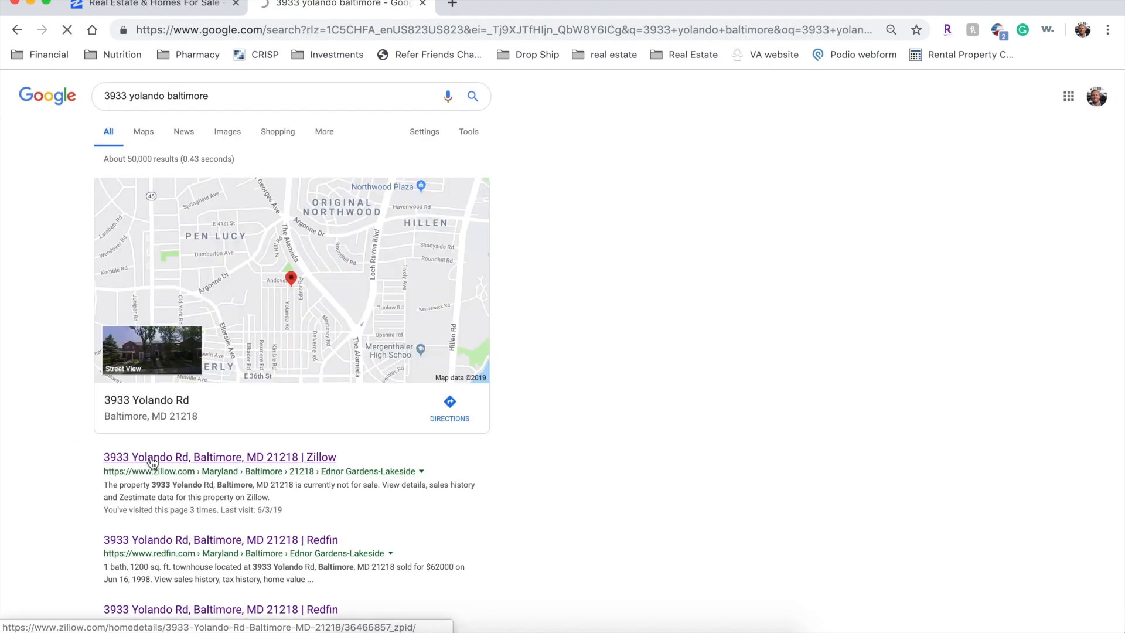
left_click(151, 461)
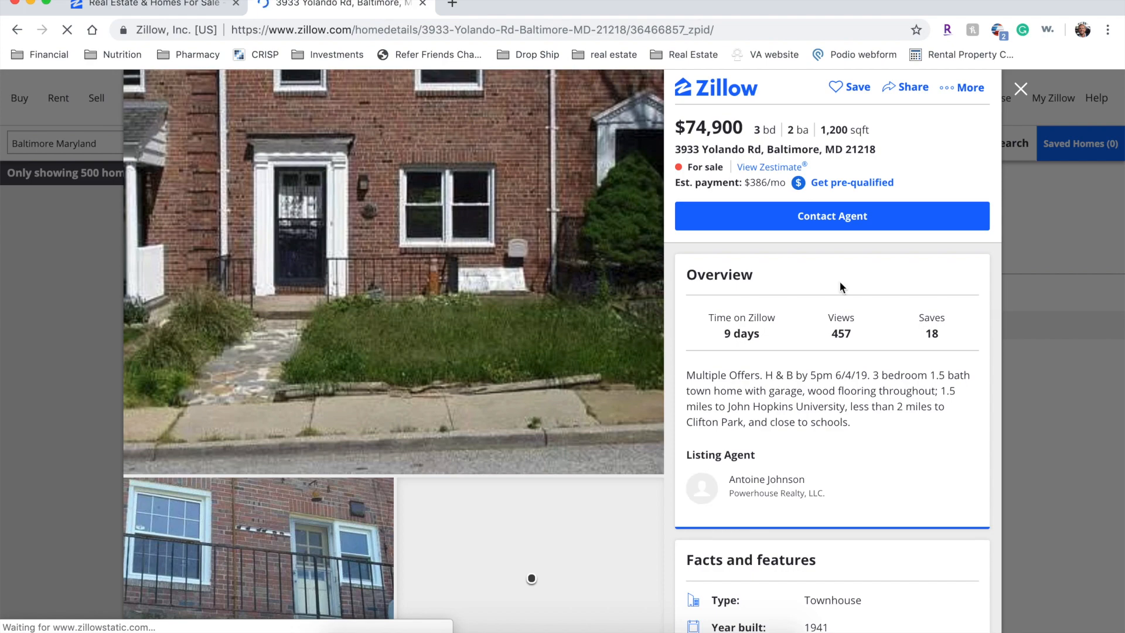
left_click(185, 6)
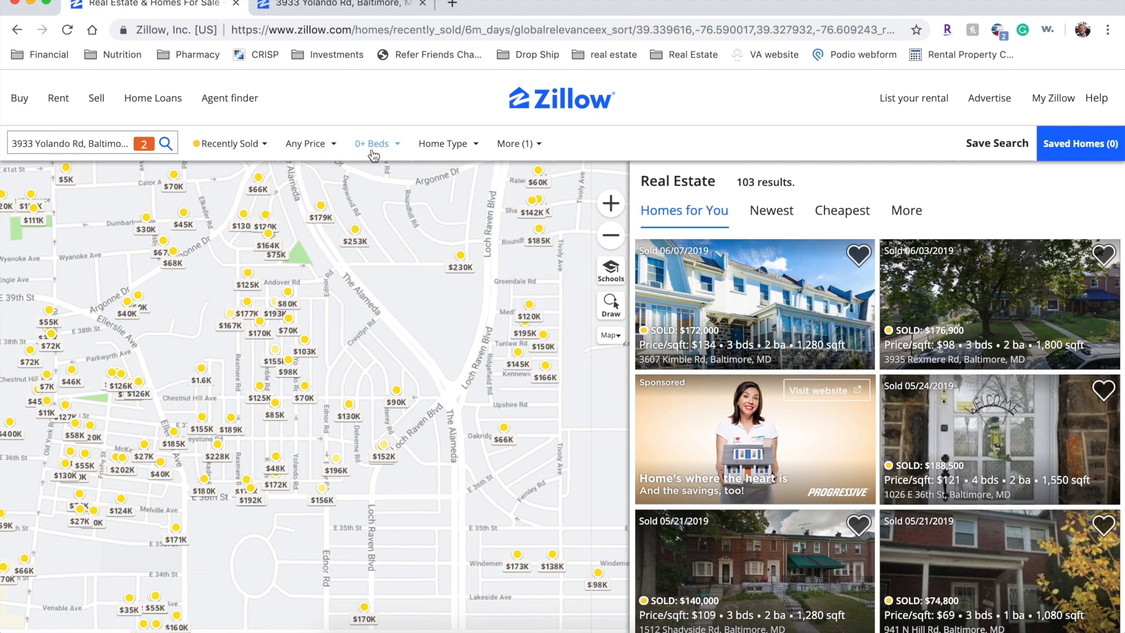
- Set the square footage filter to 900–1,500 sq ft
left_click(444, 144)
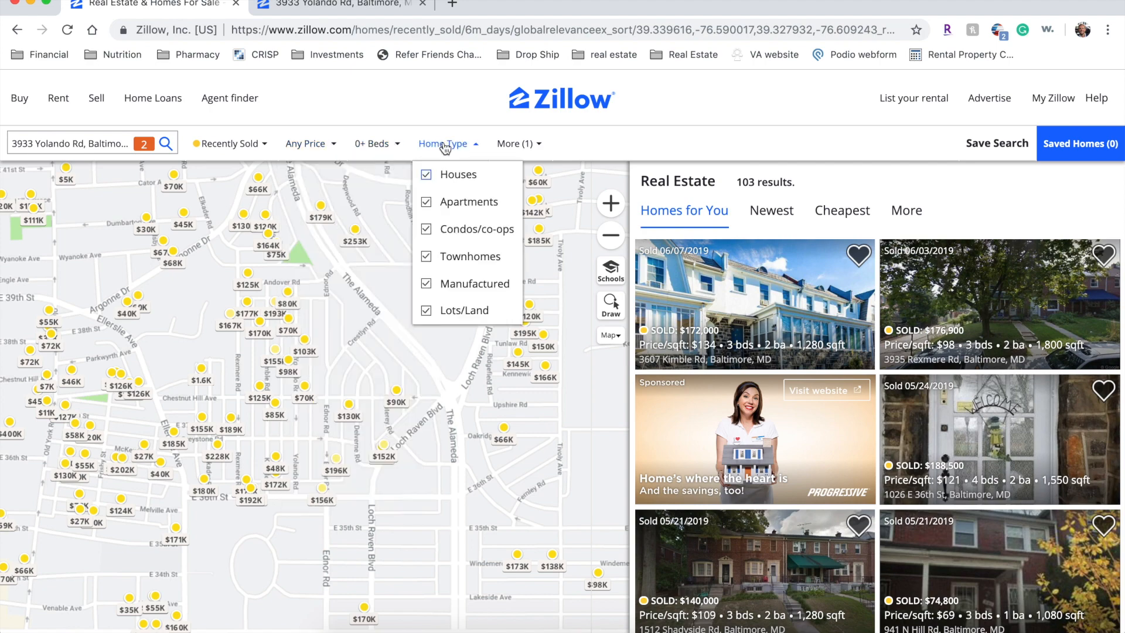
left_click(520, 154)
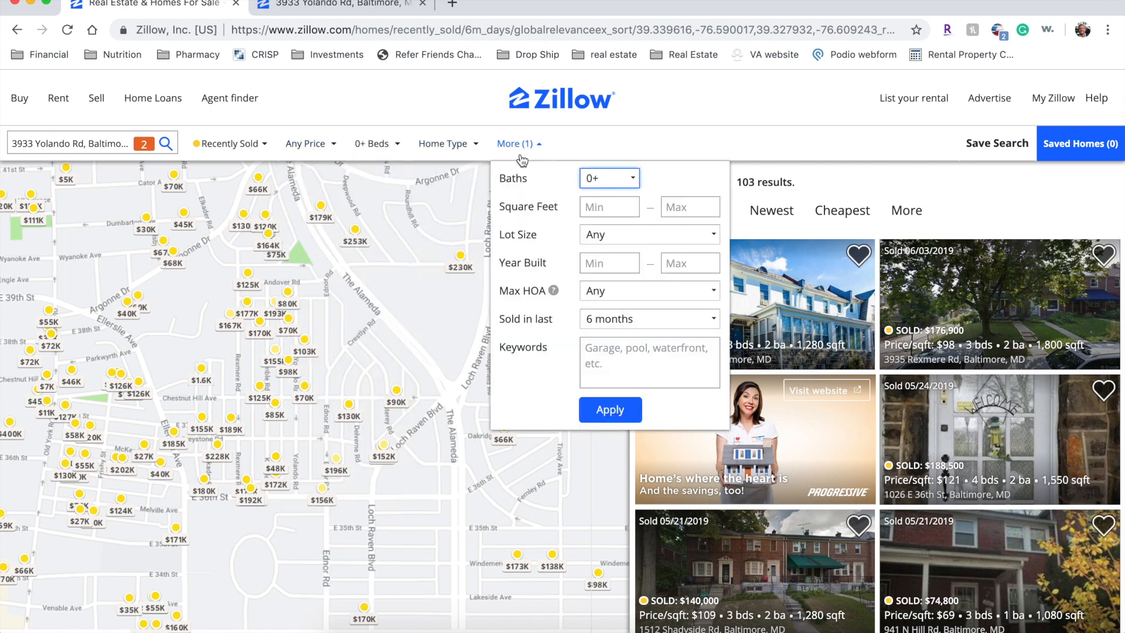
left_click(595, 208)
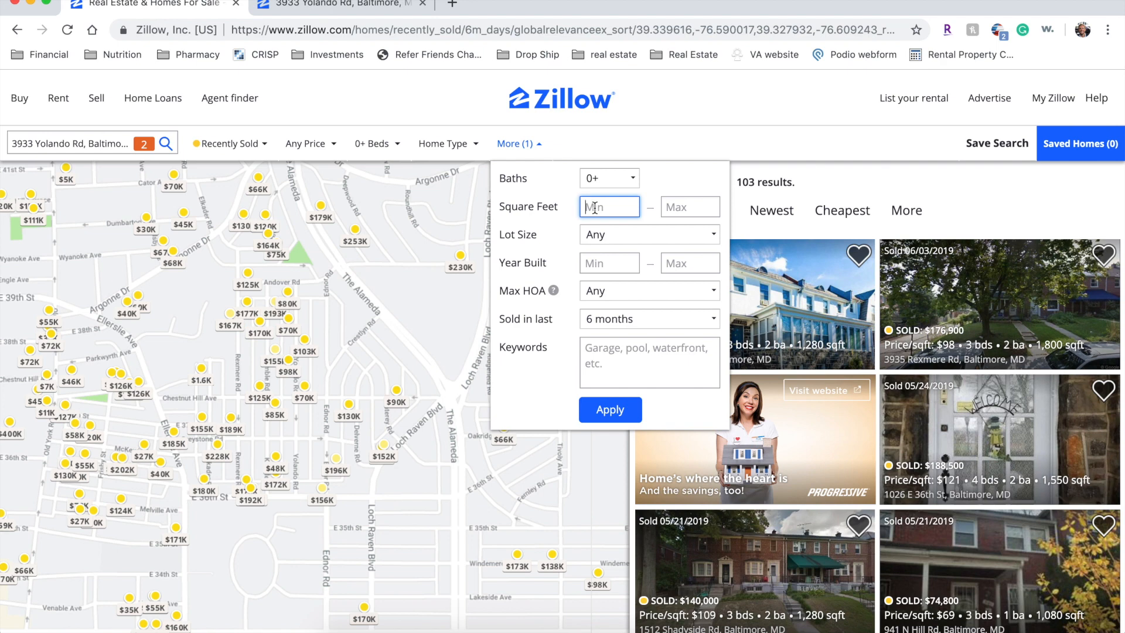
key("Tab")
type("15")
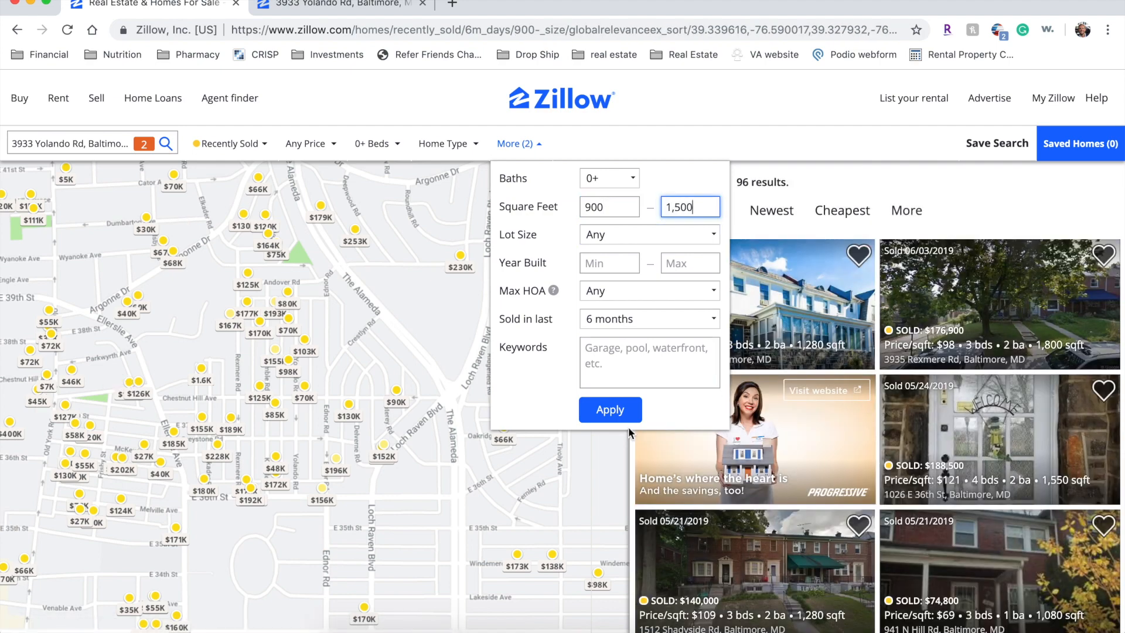
left_click(611, 410)
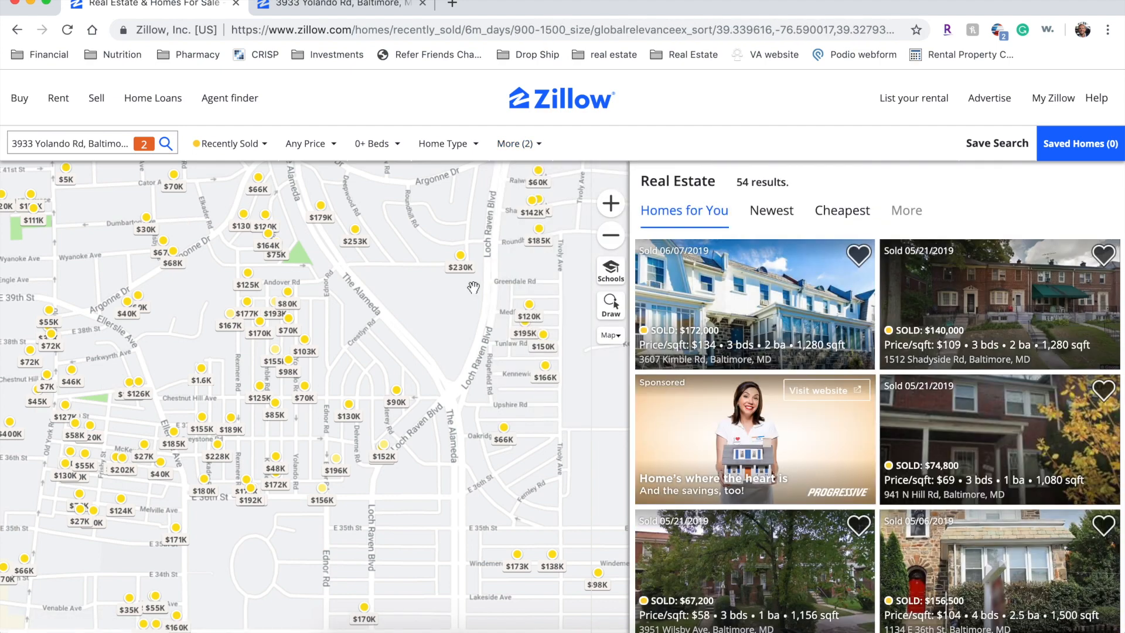
left_click(364, 151)
left_click(368, 258)
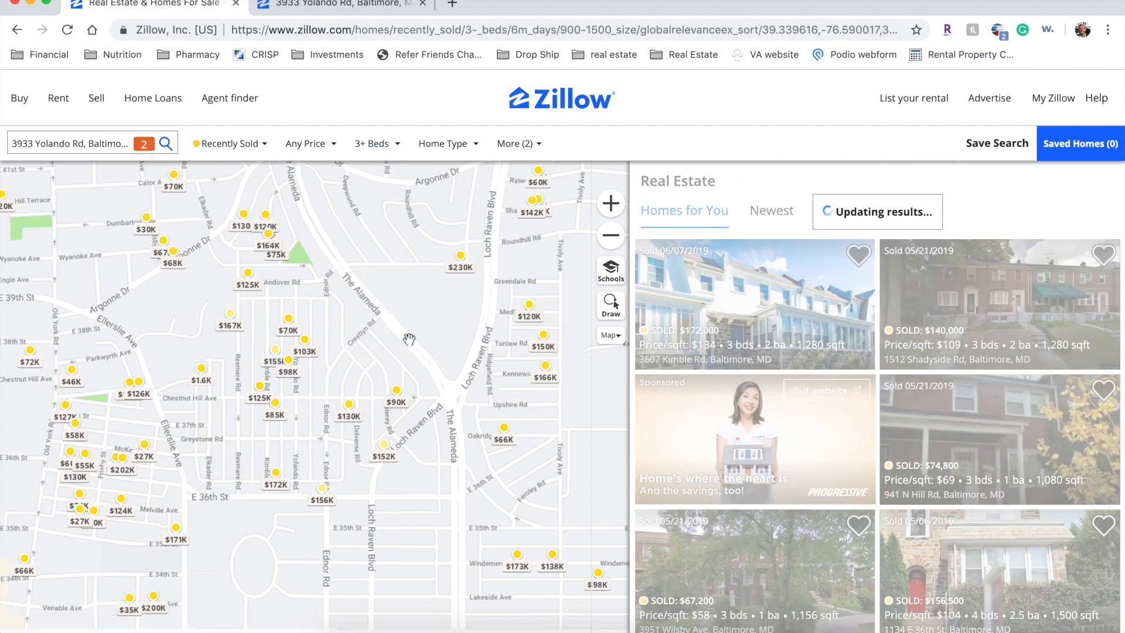
left_click(360, 6)
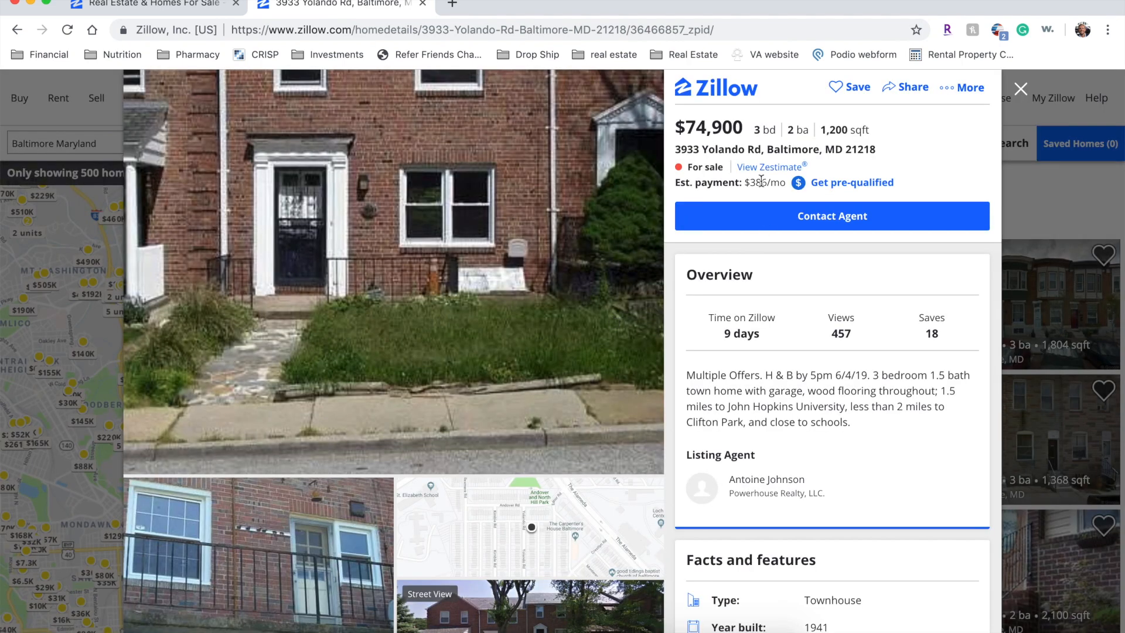
- Return to the 46-result sold map and review the beds, home type and price filters unchanged
left_click(162, 8)
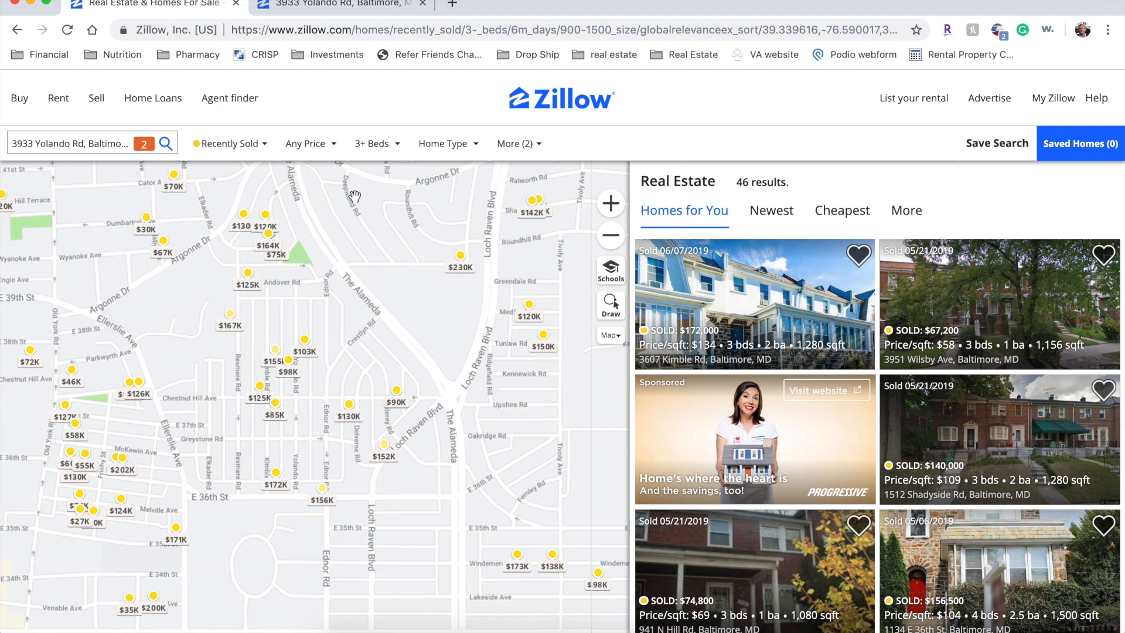
left_click(386, 156)
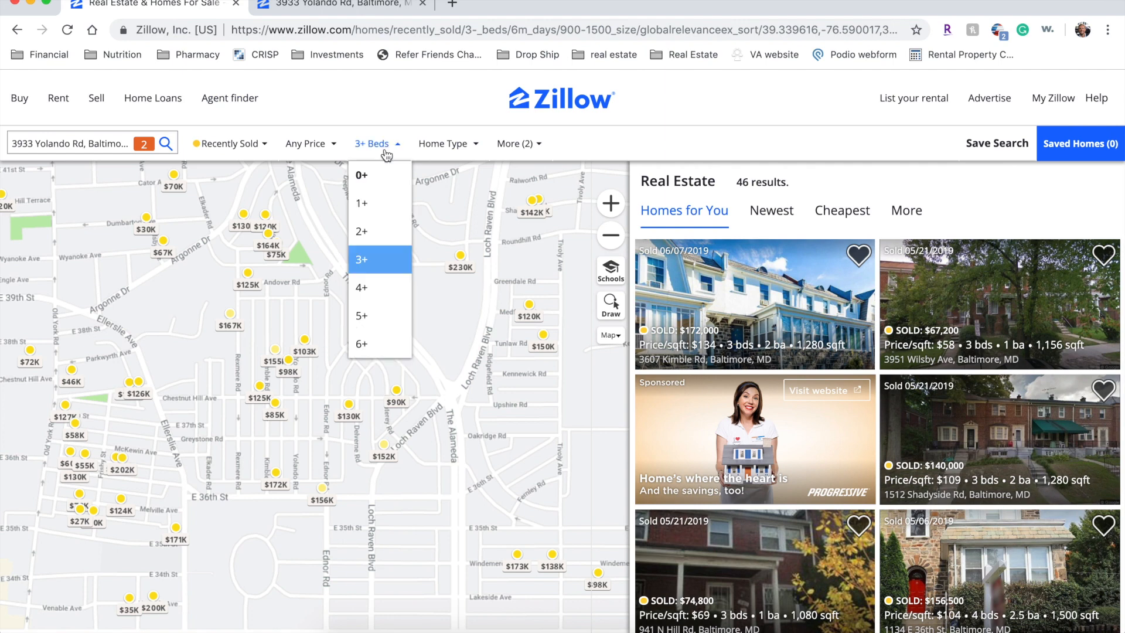
left_click(440, 145)
left_click(302, 143)
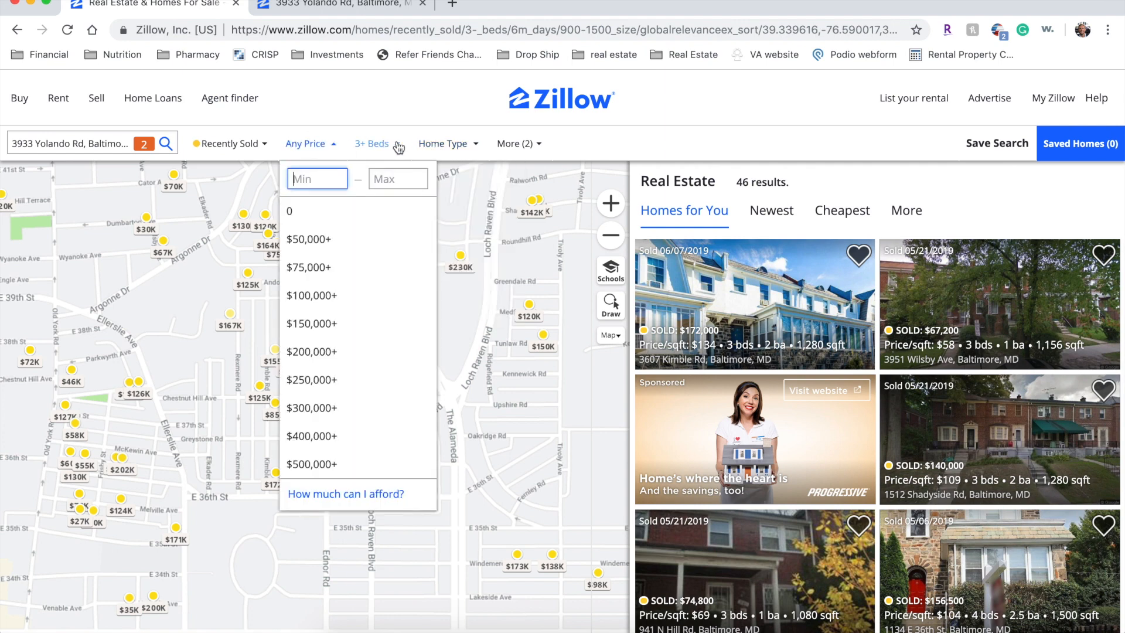
left_click(398, 146)
left_click(398, 146)
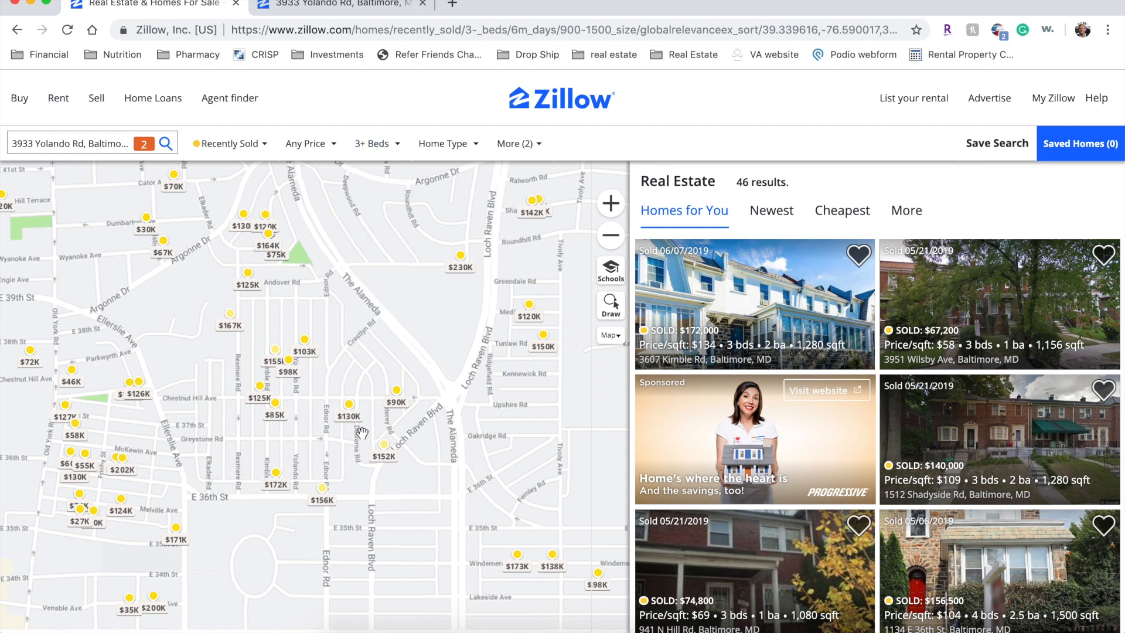
left_click(317, 147)
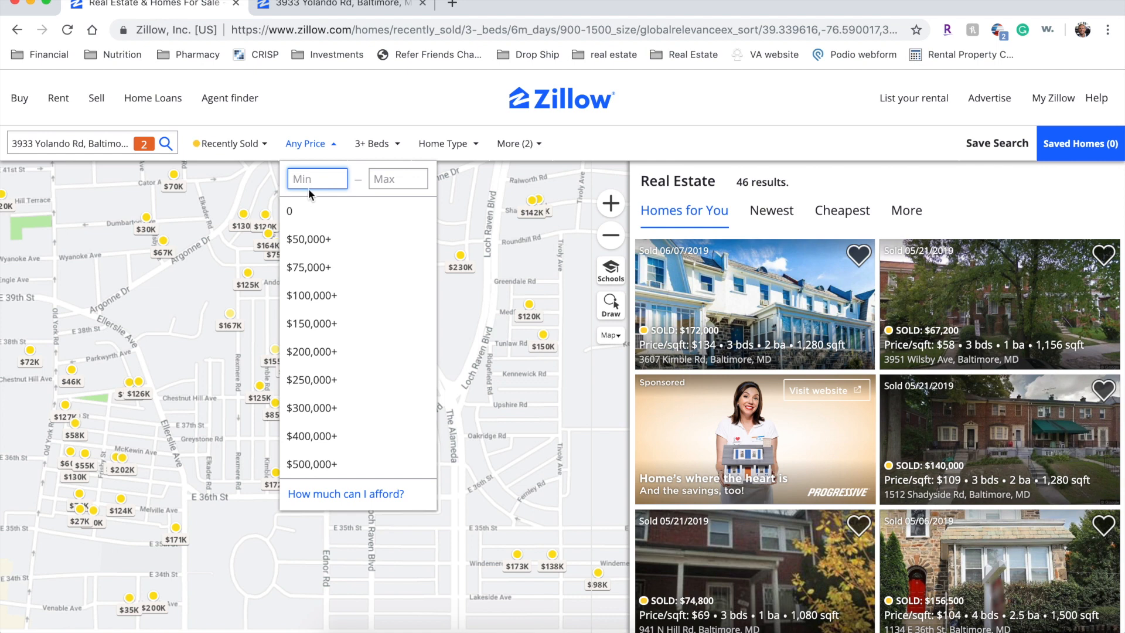
left_click(480, 430)
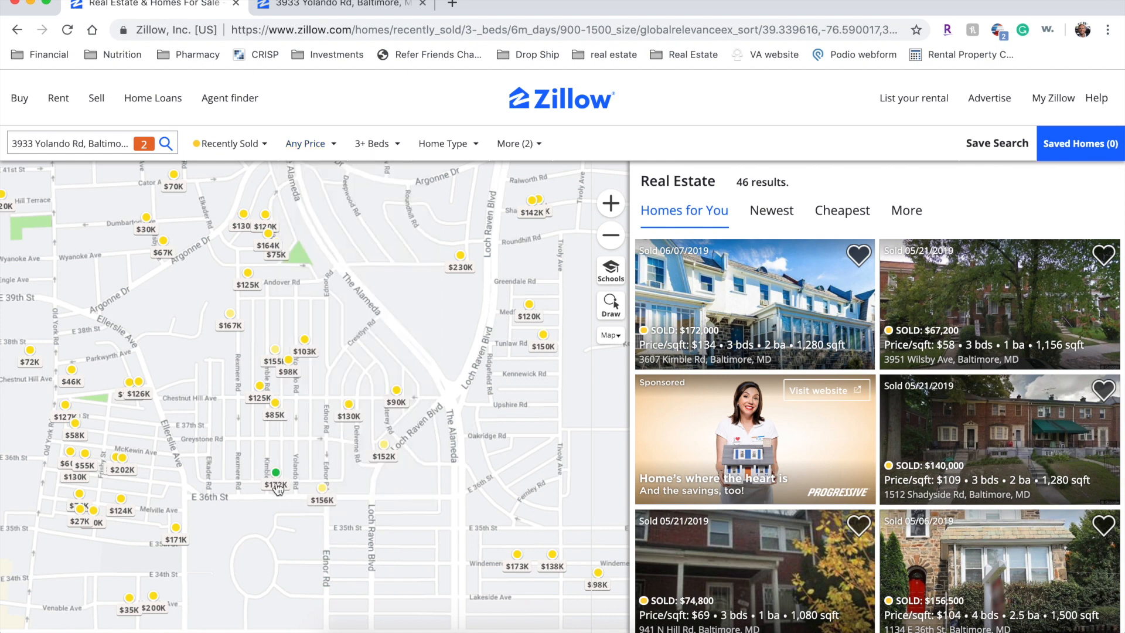
mouse_move(276, 487)
left_click(307, 155)
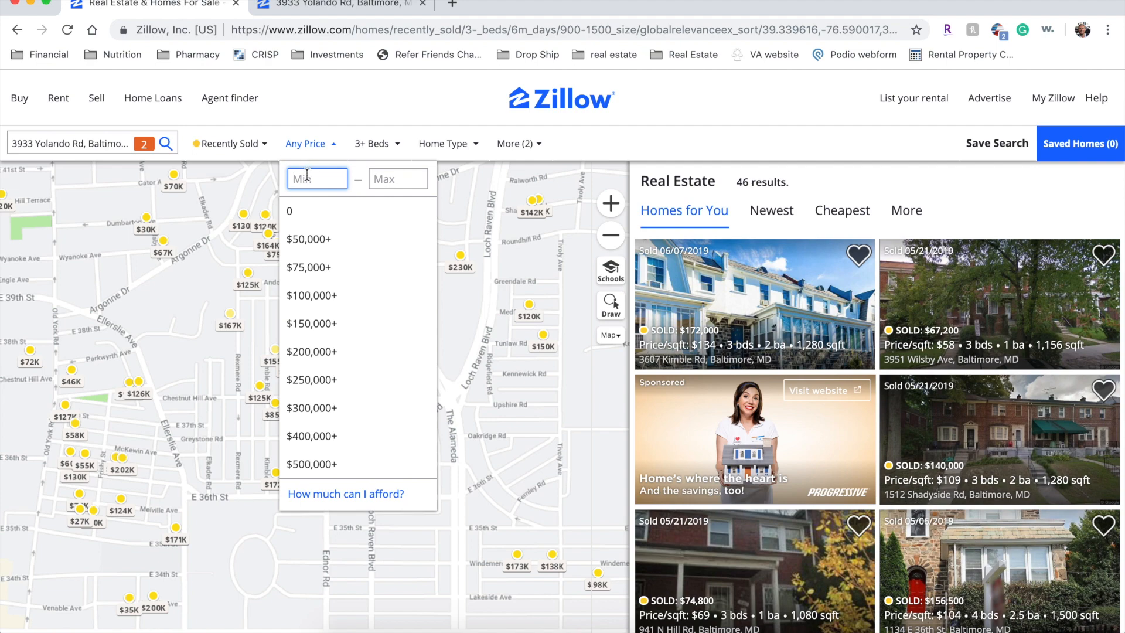
left_click(245, 350)
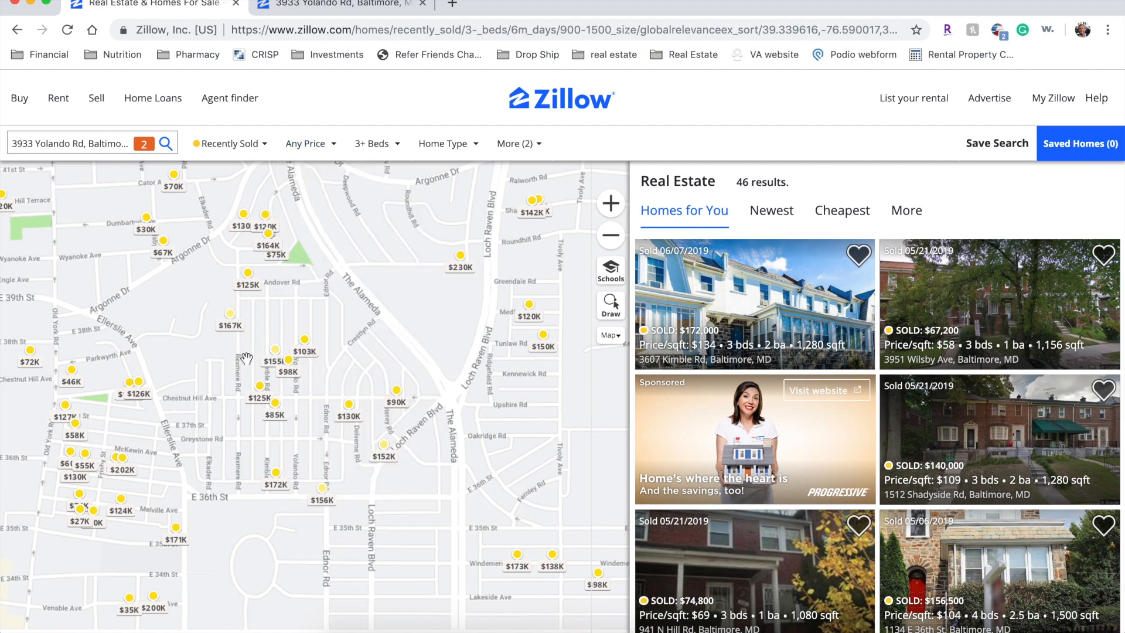
left_click(275, 421)
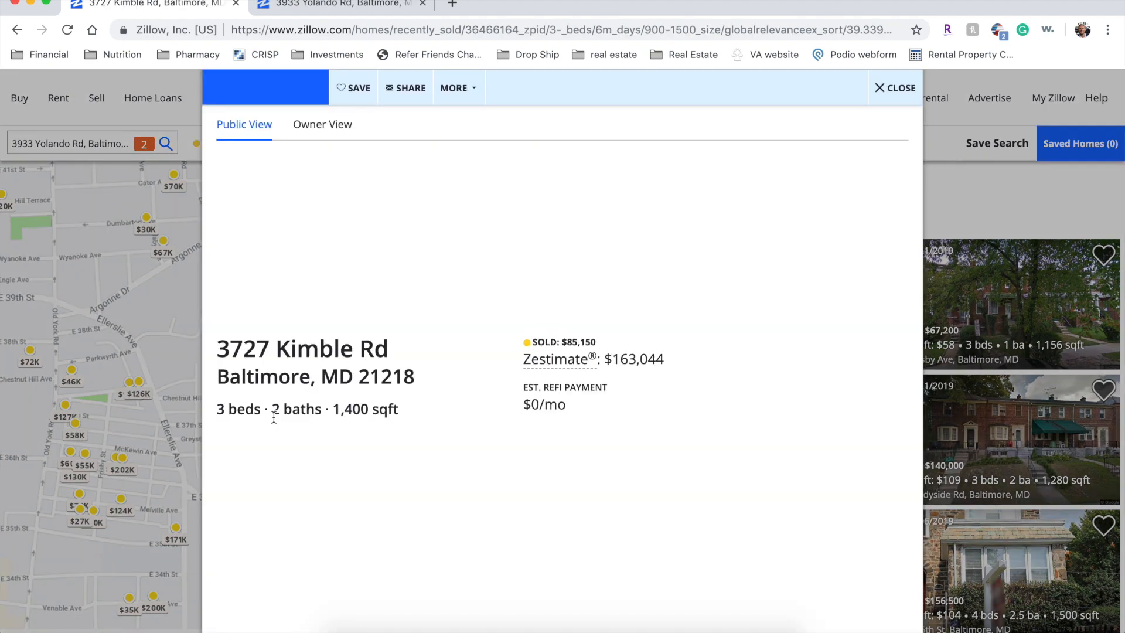
left_click(173, 361)
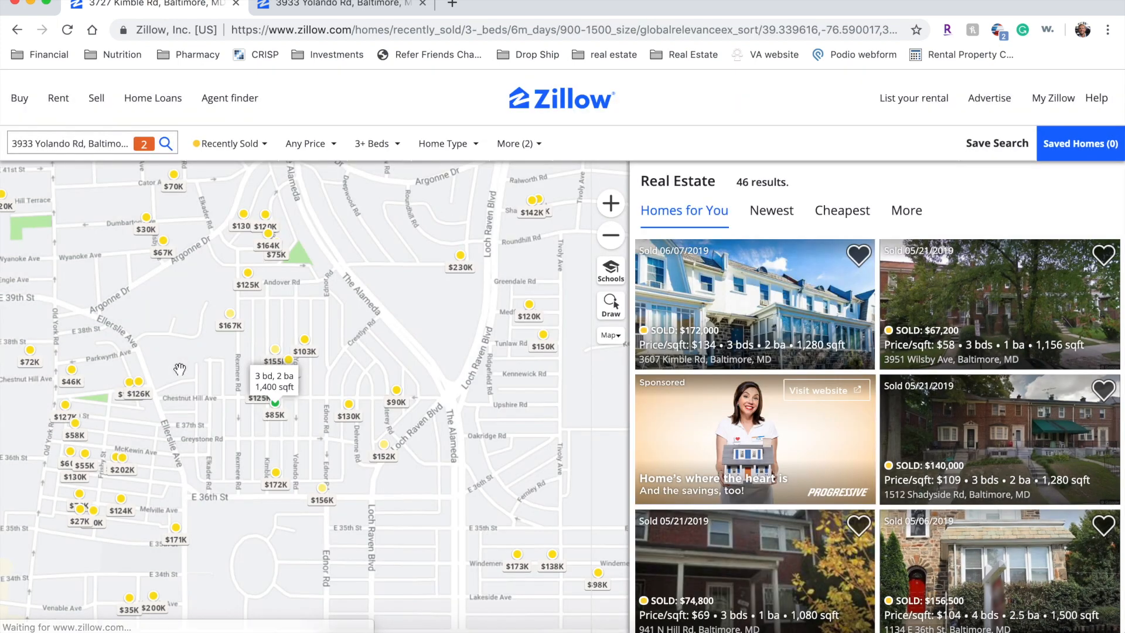
mouse_move(281, 488)
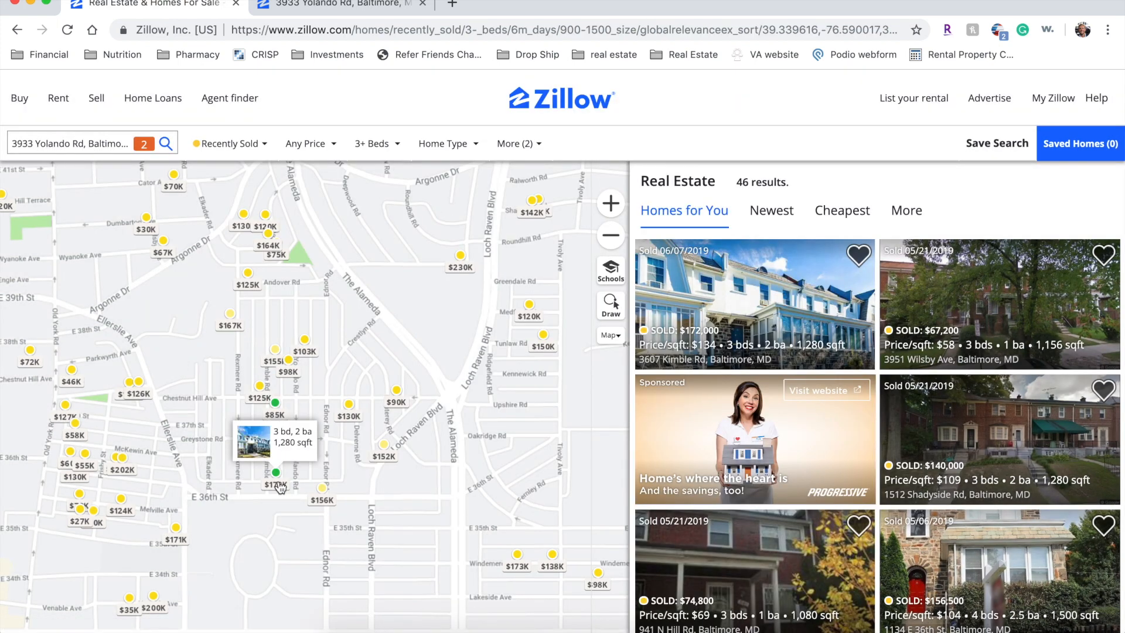
left_click(280, 488)
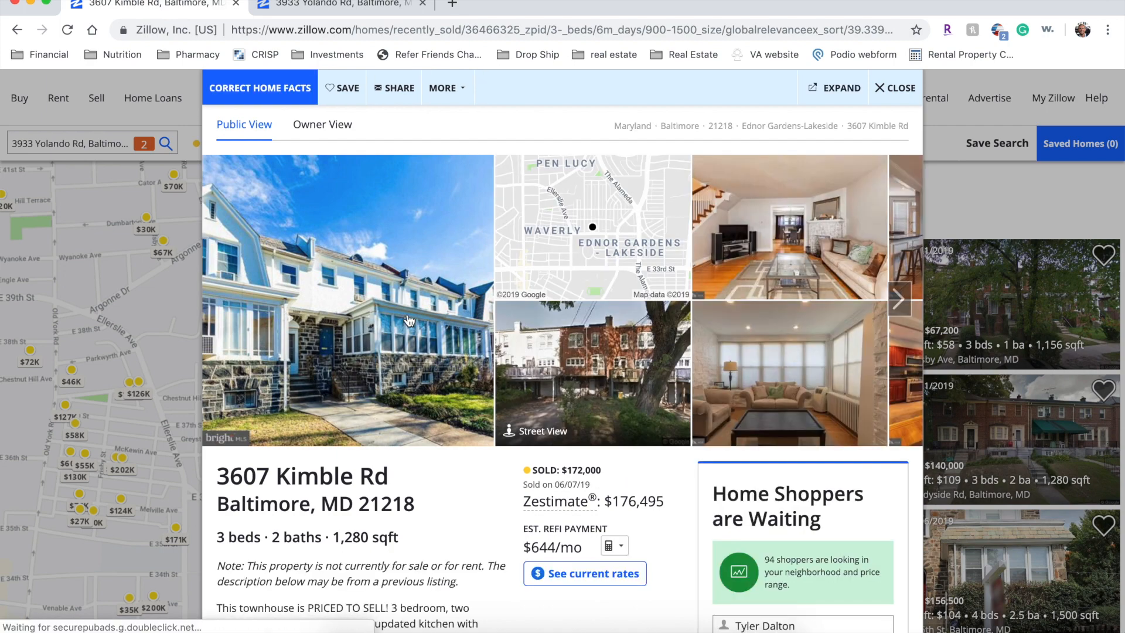
left_click(899, 300)
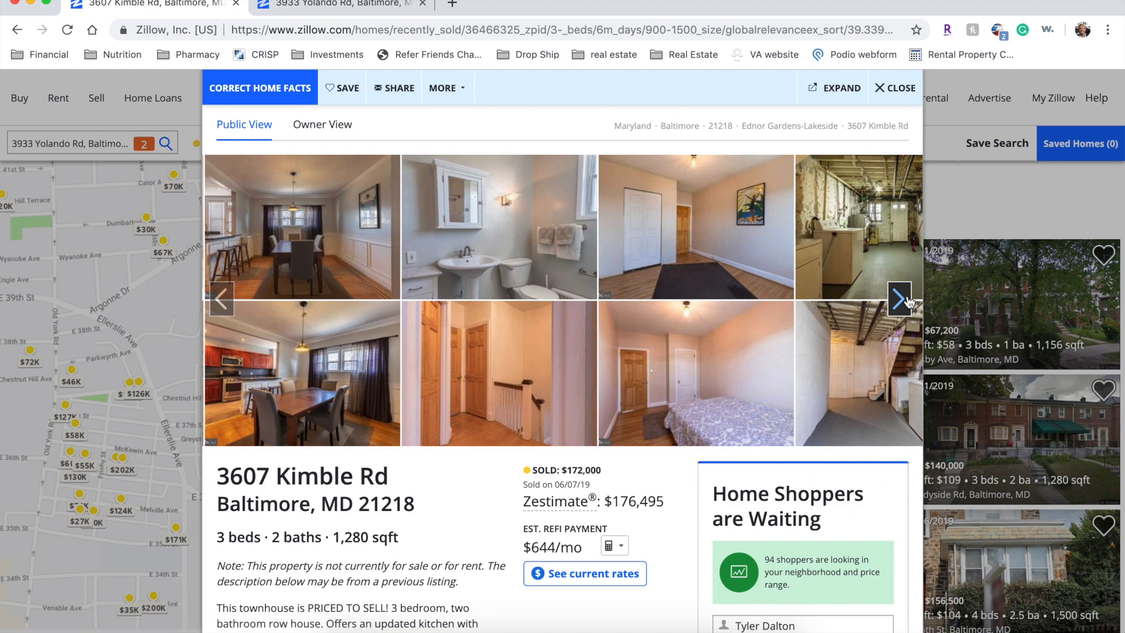
left_click(900, 299)
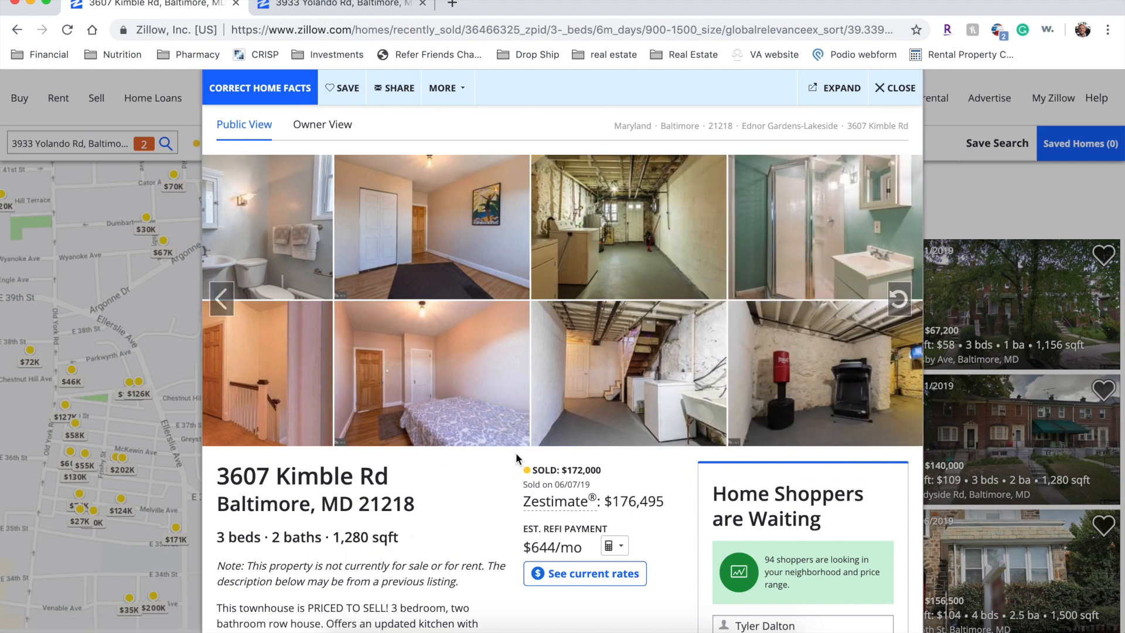
left_click(906, 303)
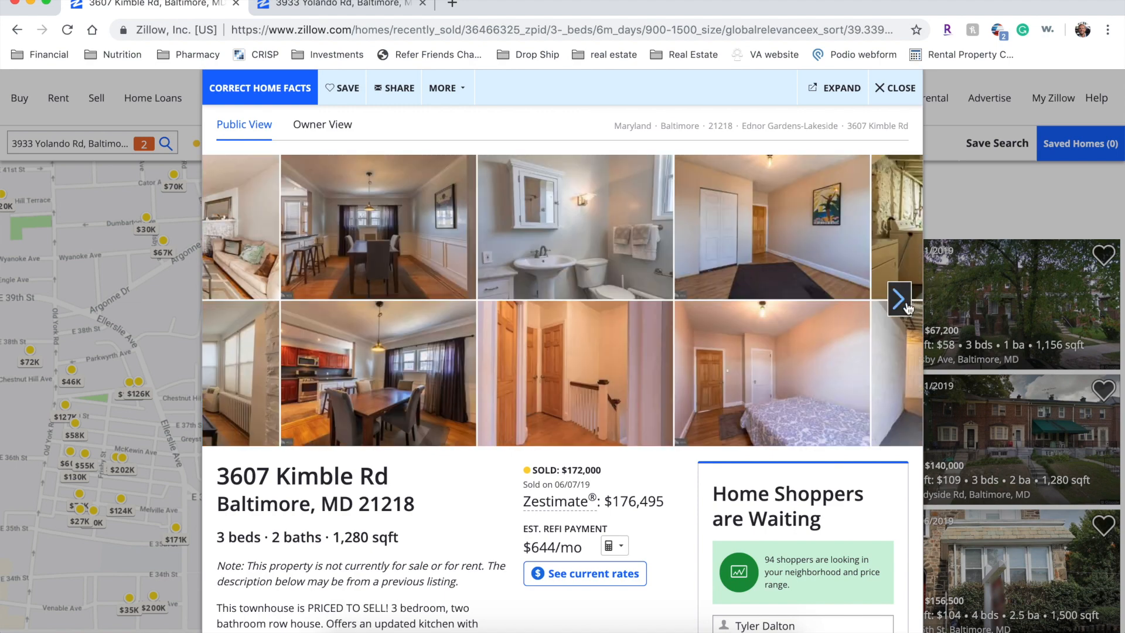
left_click(900, 299)
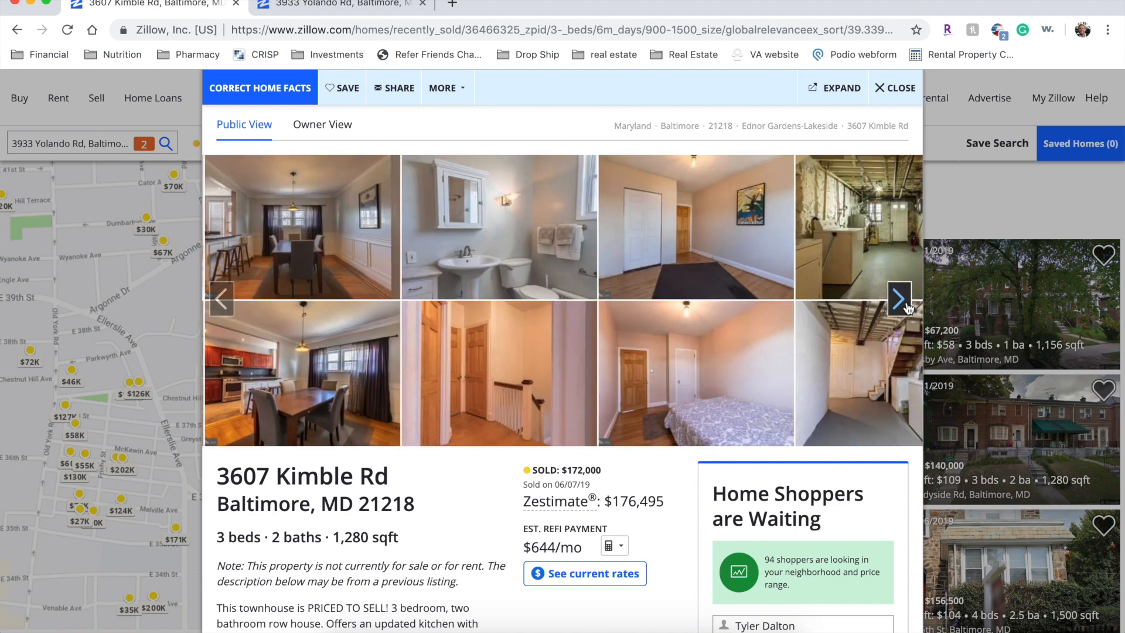
left_click(152, 351)
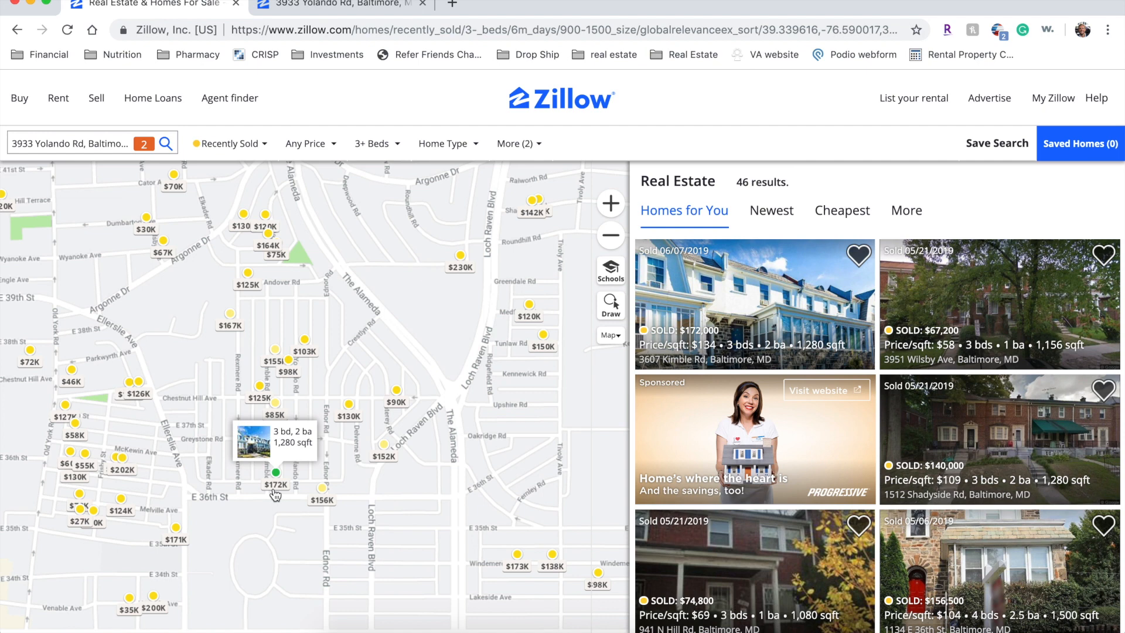
mouse_move(271, 368)
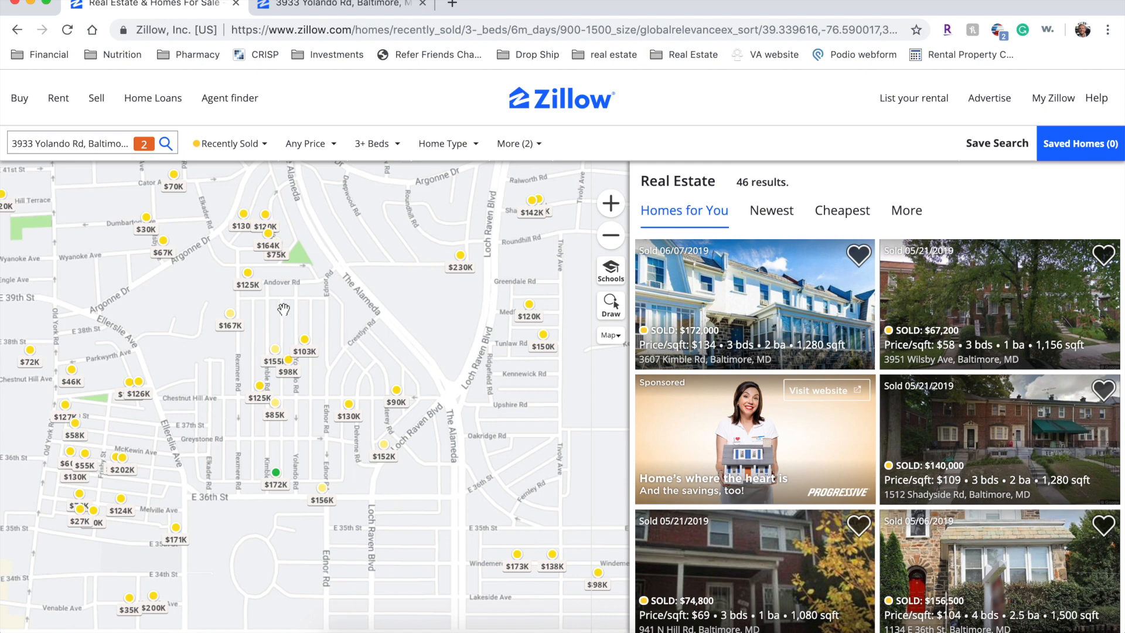
mouse_move(256, 226)
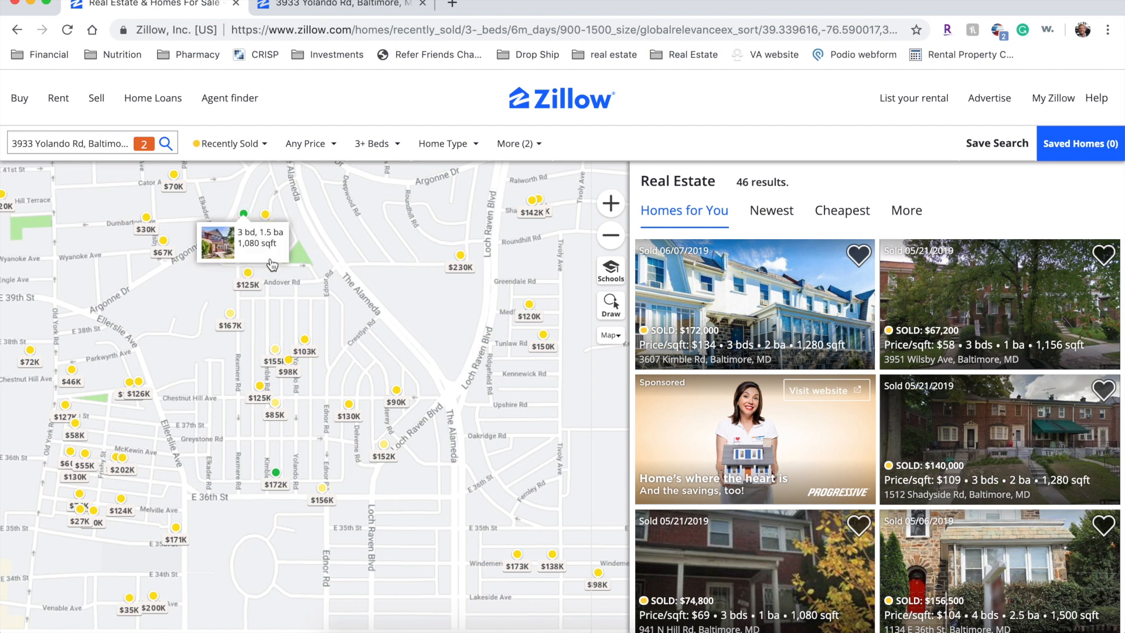
mouse_move(300, 353)
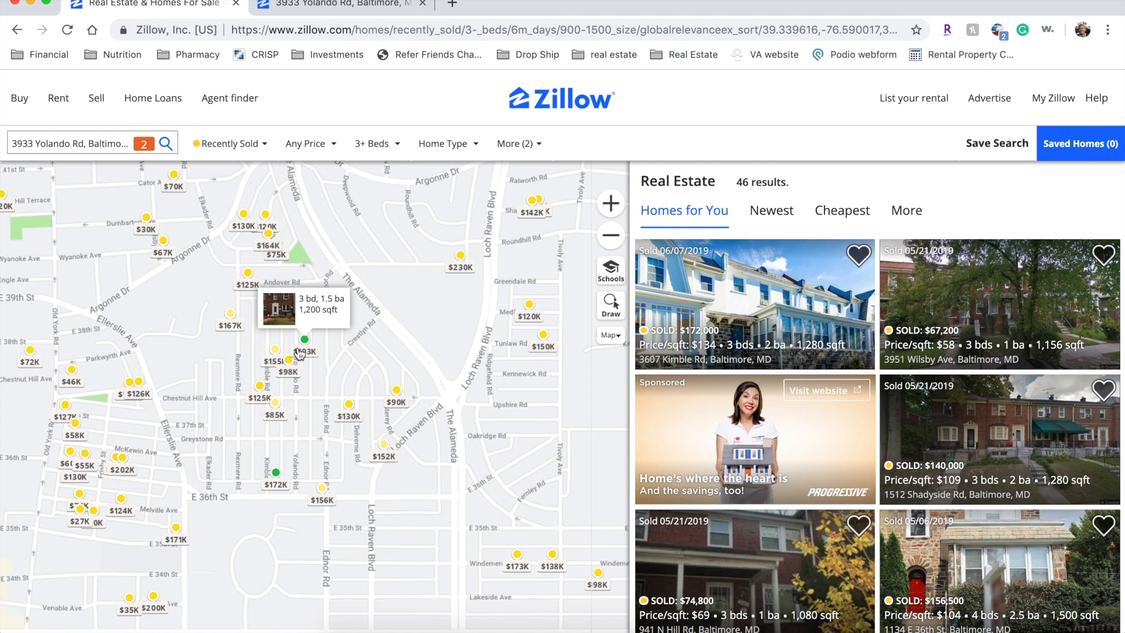
scroll(888, 422, "down", 5)
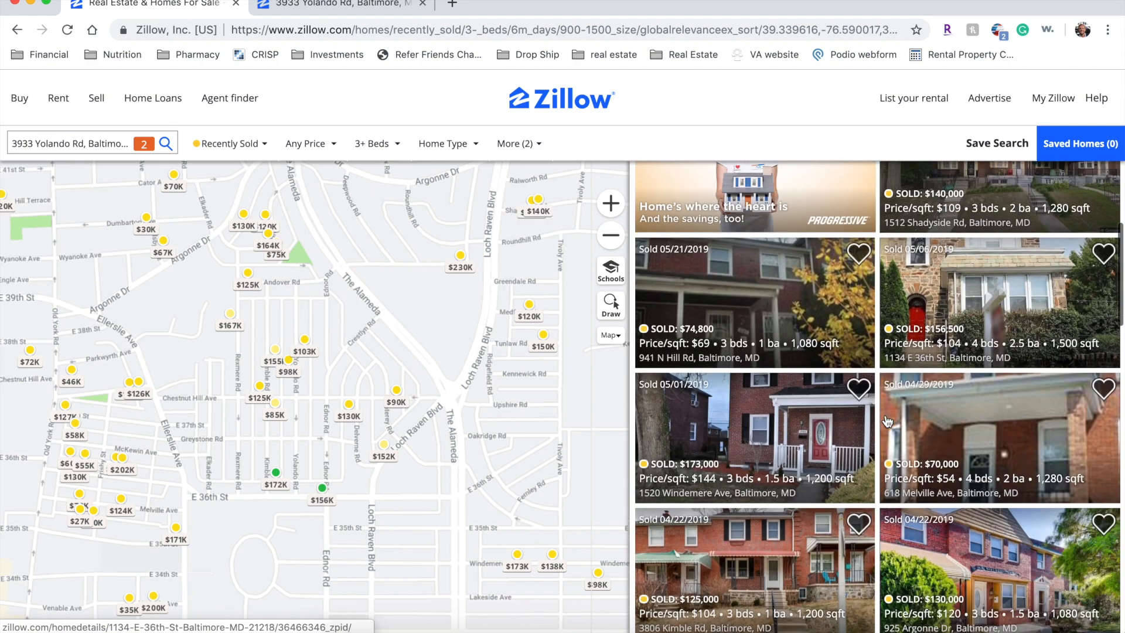
scroll(887, 422, "down", 5)
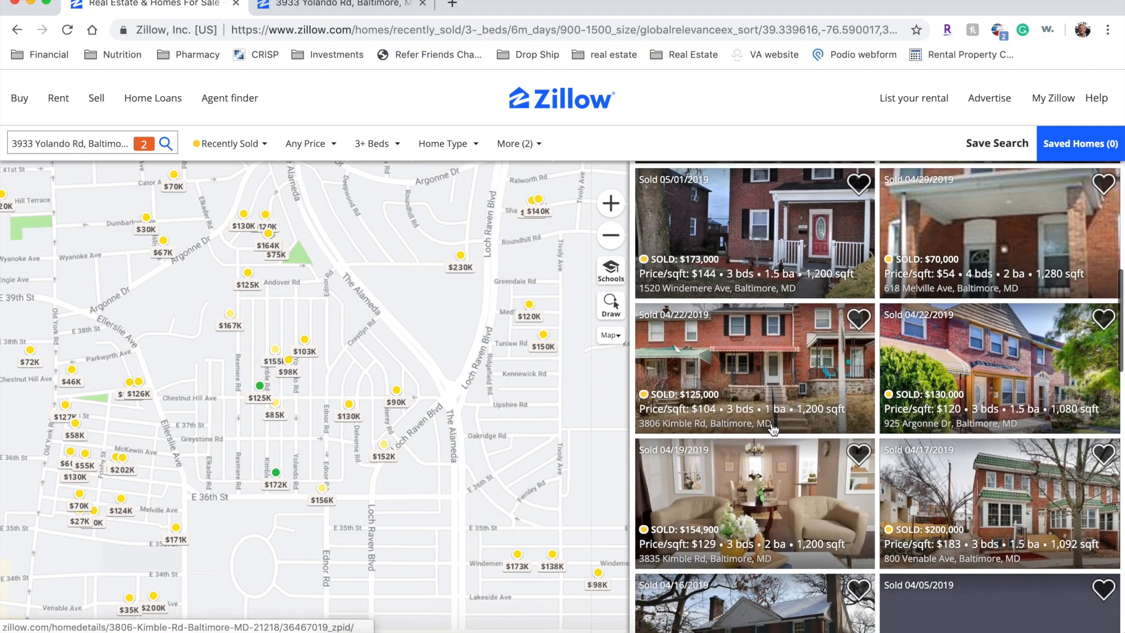
scroll(774, 431, "down", 3)
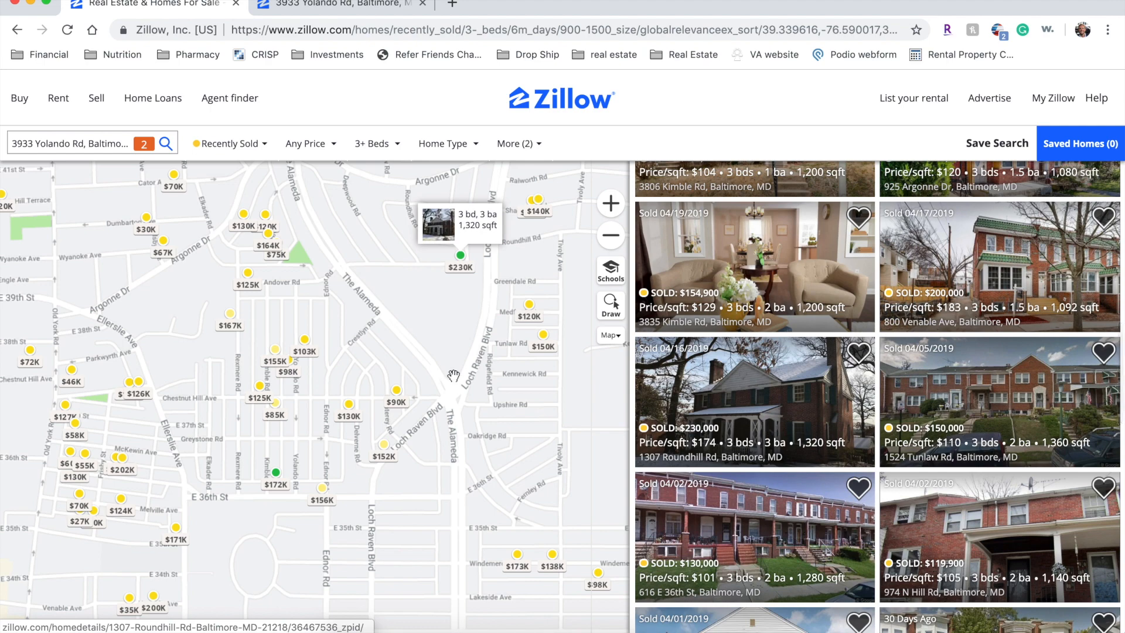
scroll(314, 397, "up", 2)
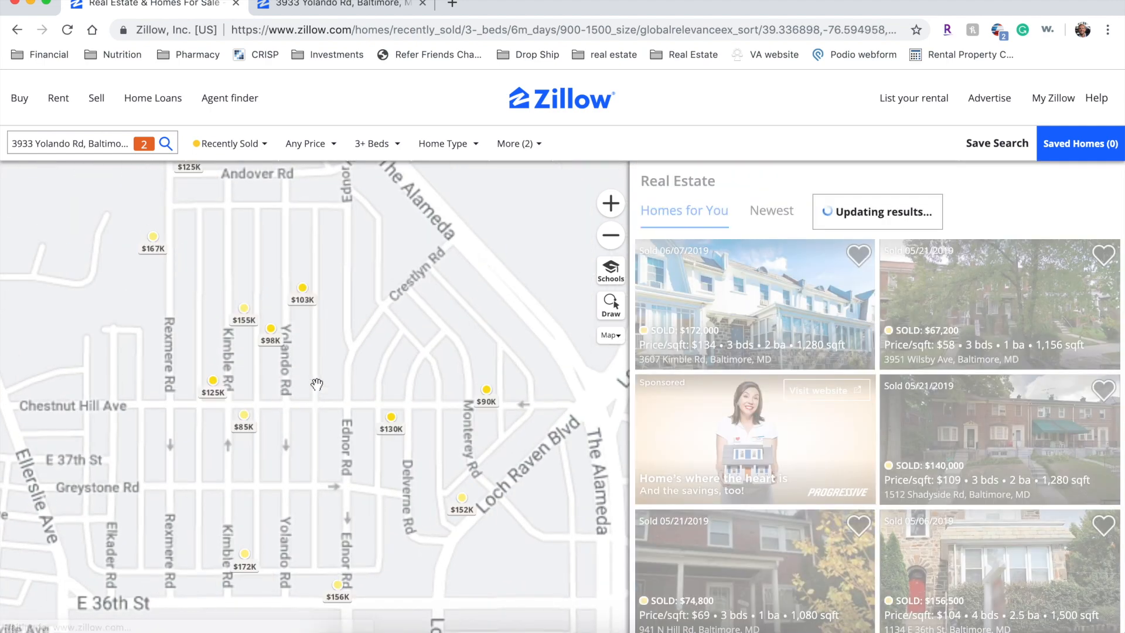
scroll(515, 322, "down", 2)
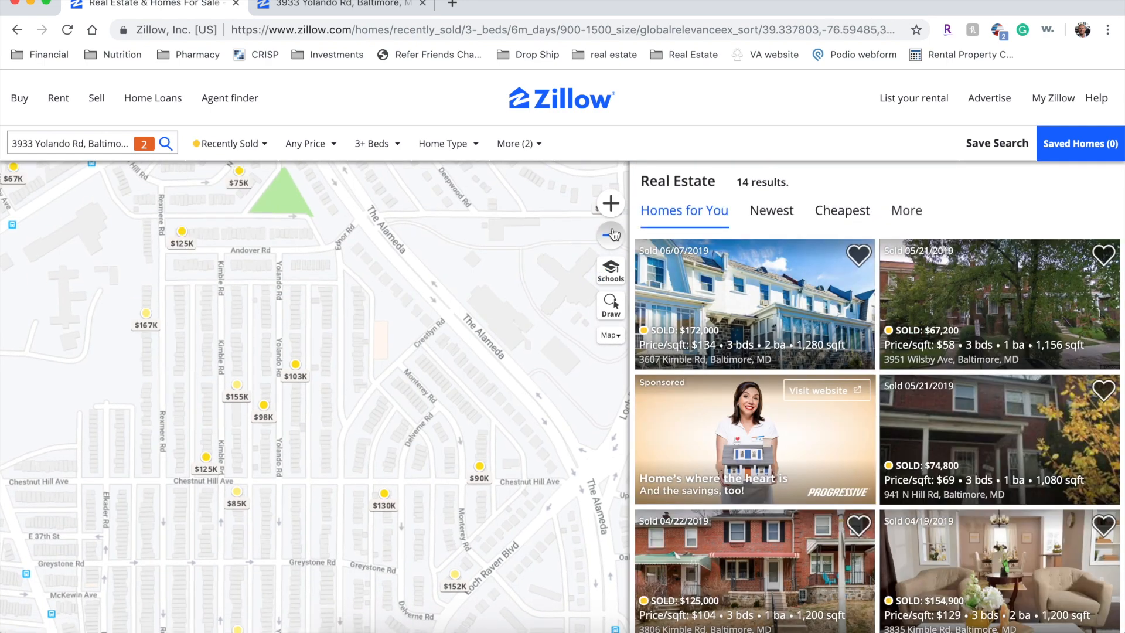
left_click(589, 235)
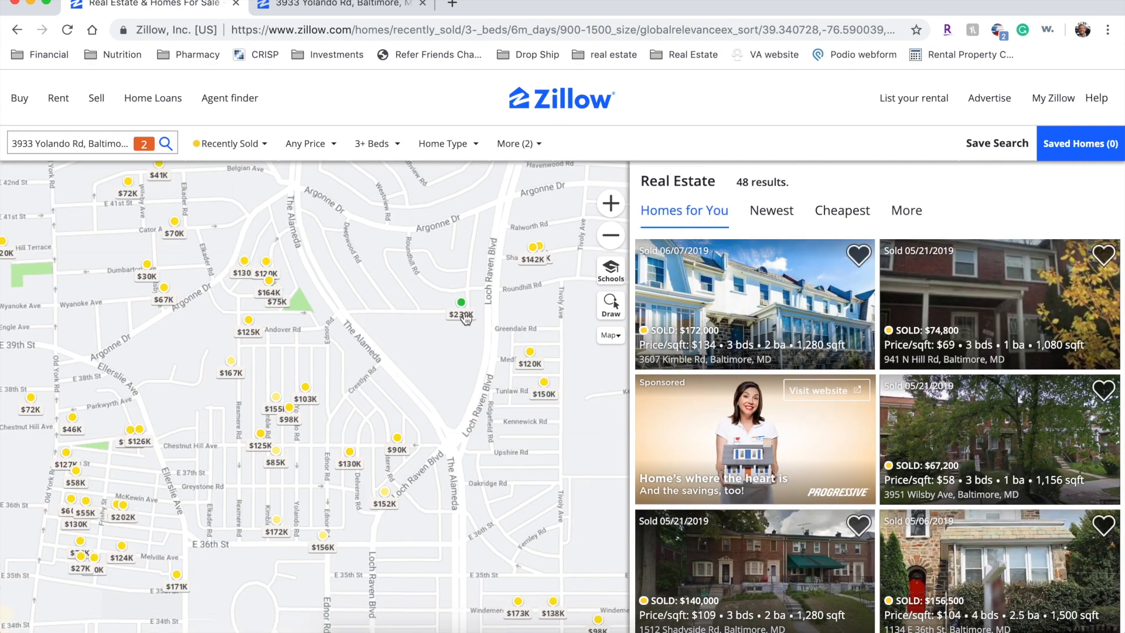
left_click(464, 314)
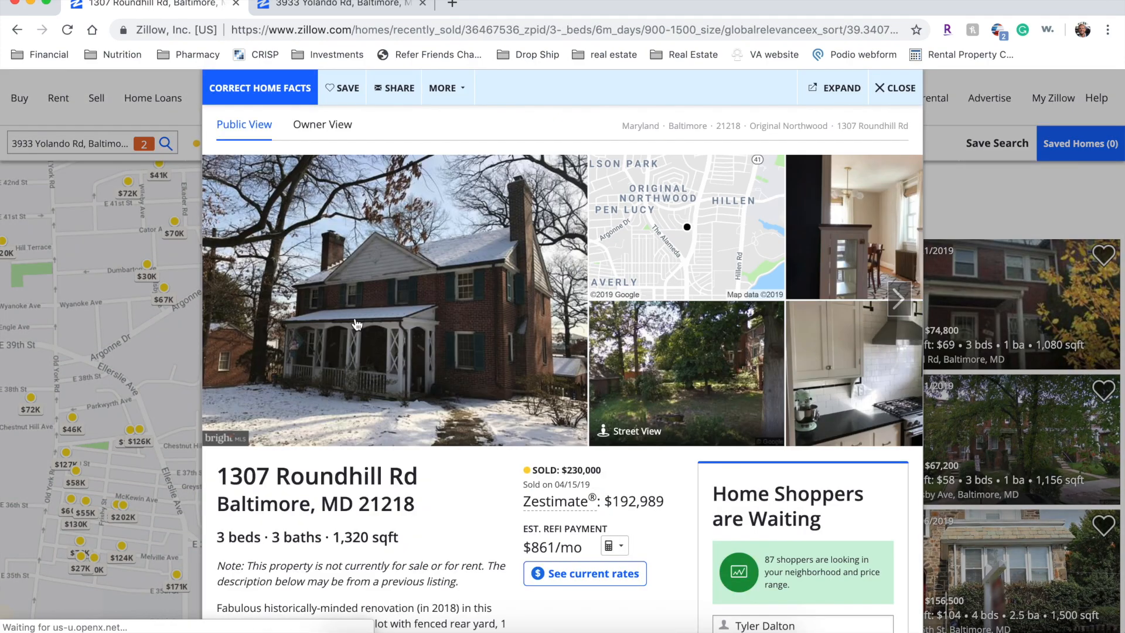
left_click(899, 300)
left_click(900, 301)
left_click(903, 304)
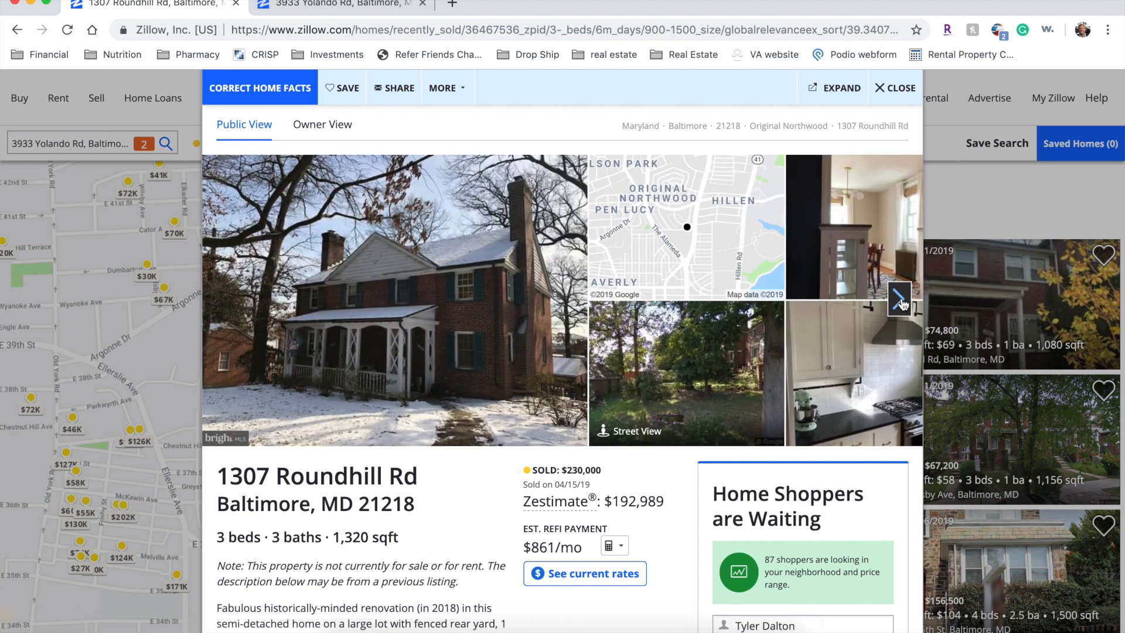
left_click(901, 302)
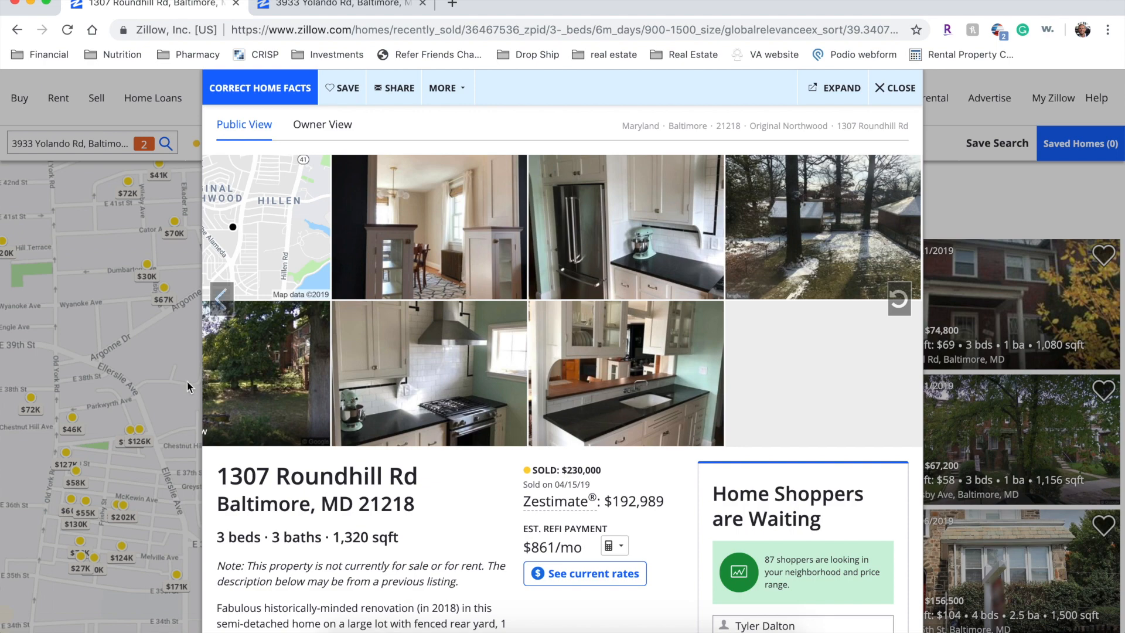
left_click(174, 379)
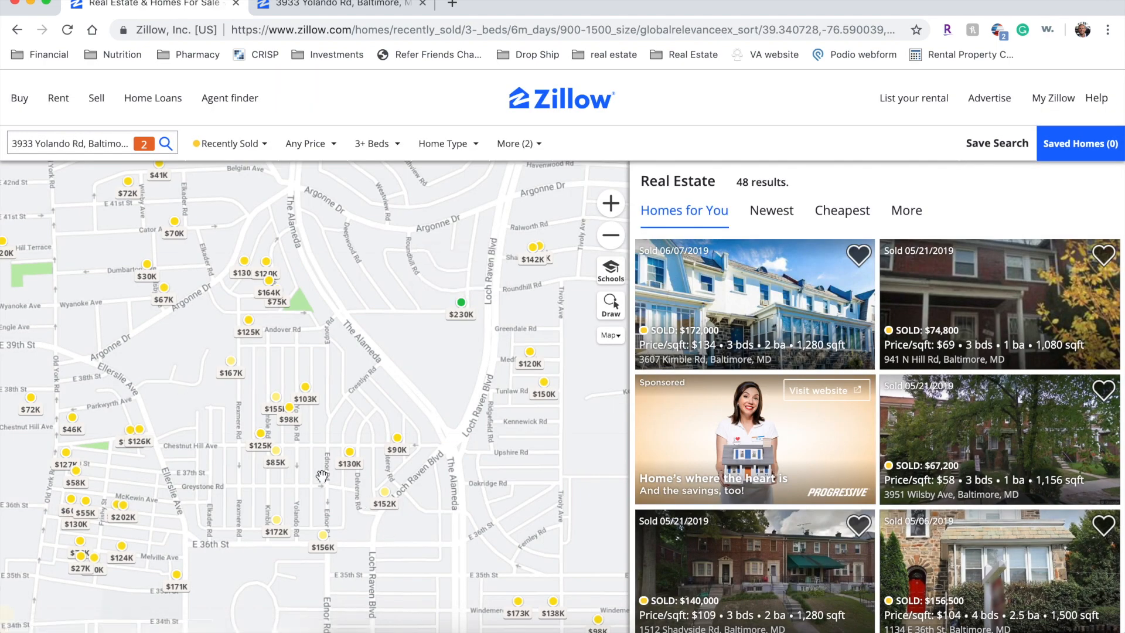
left_click(308, 404)
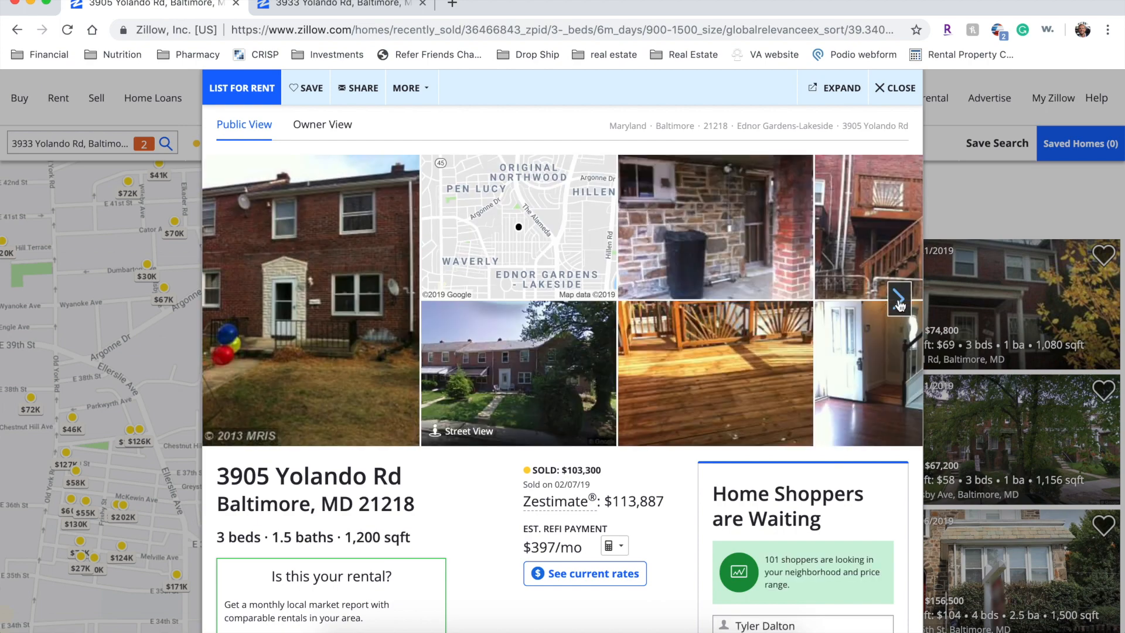
left_click(899, 300)
left_click(899, 300)
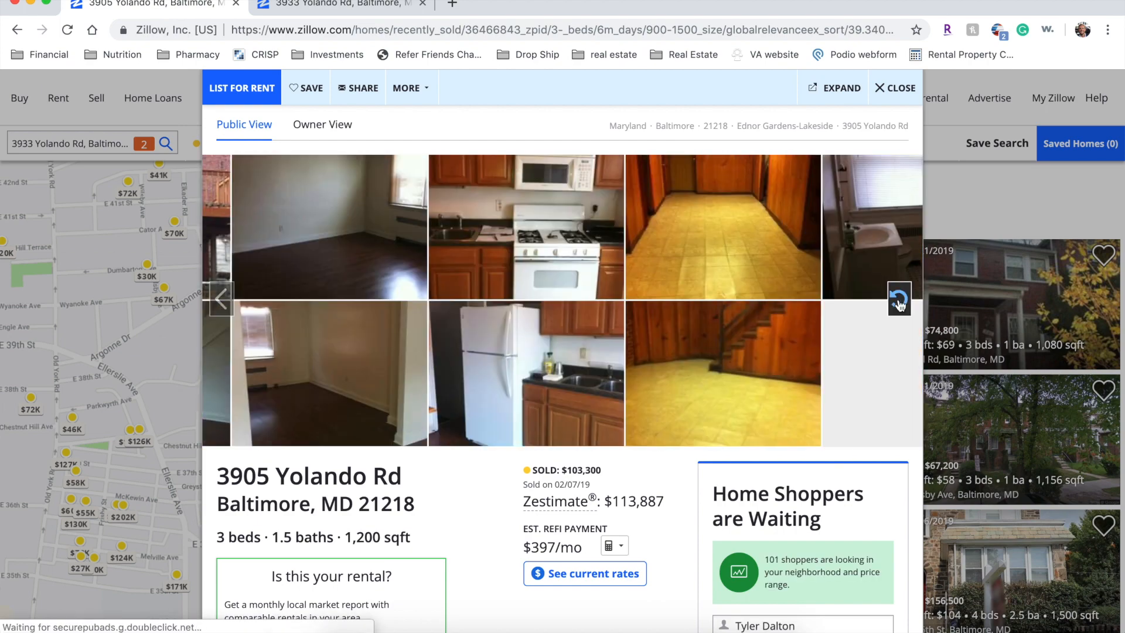
key("Escape")
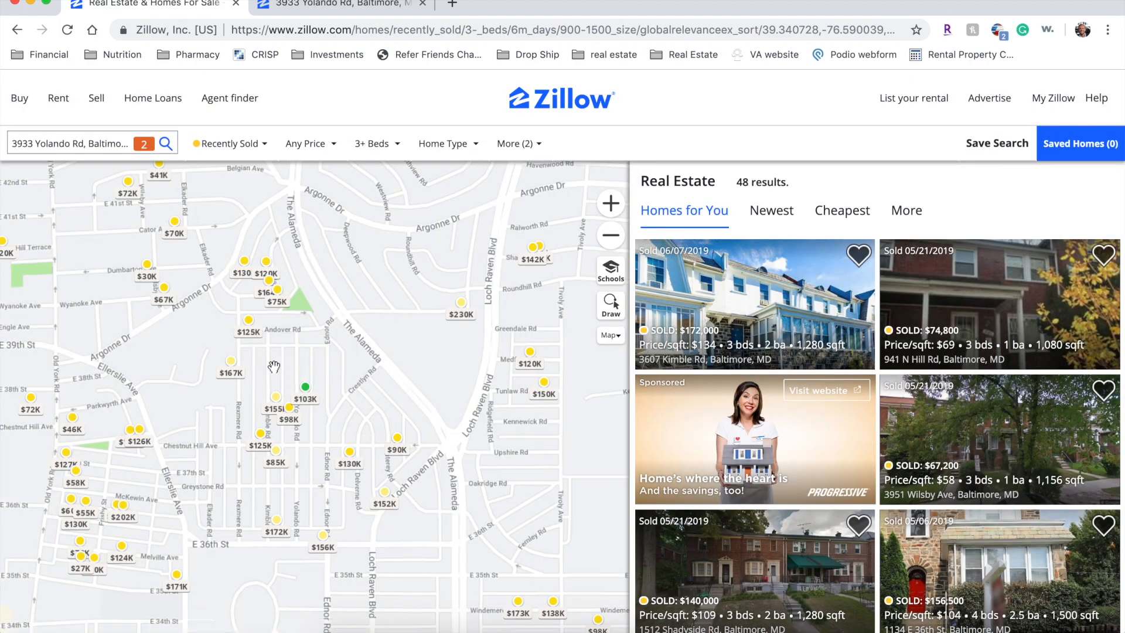
- Set a minimum price of $150,000, cutting the results from 48 to 13
left_click(306, 144)
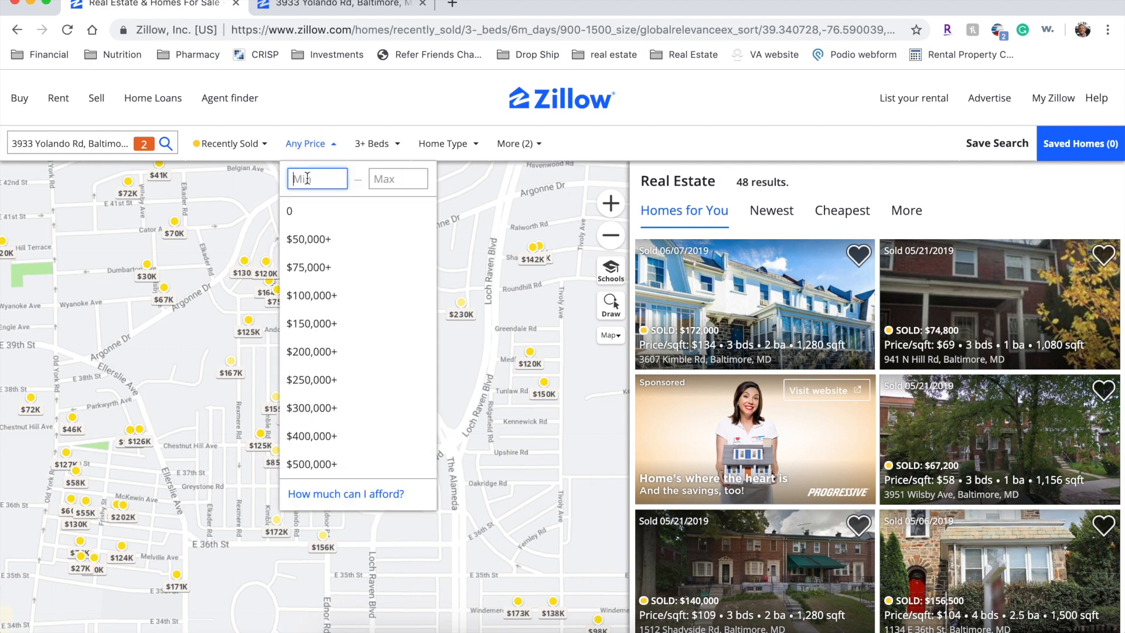
type("150,000")
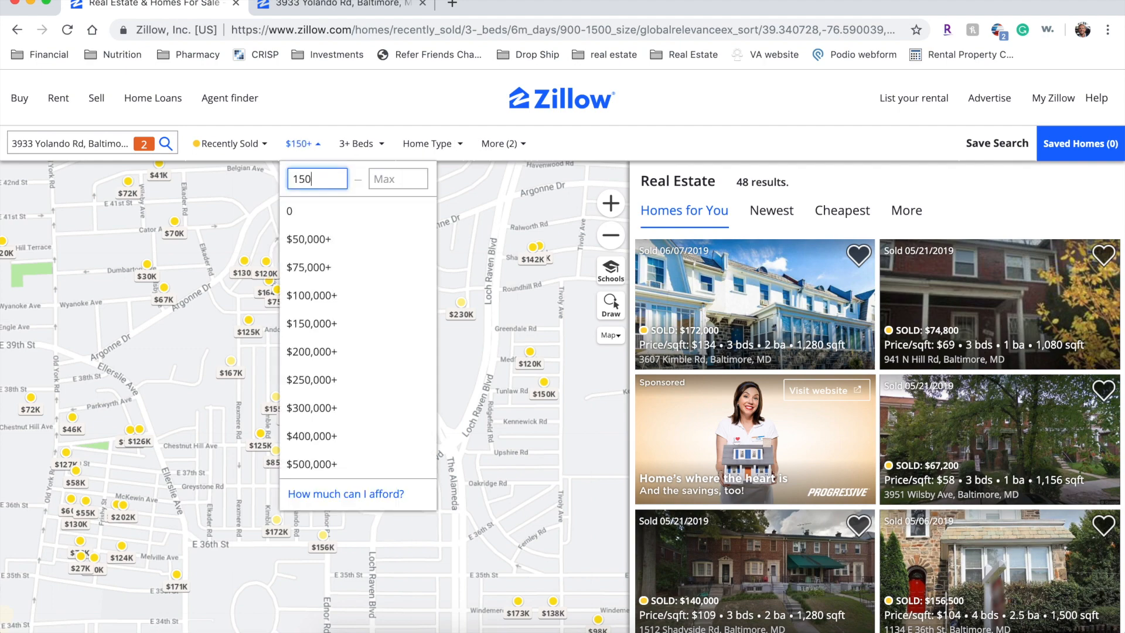
key("Tab")
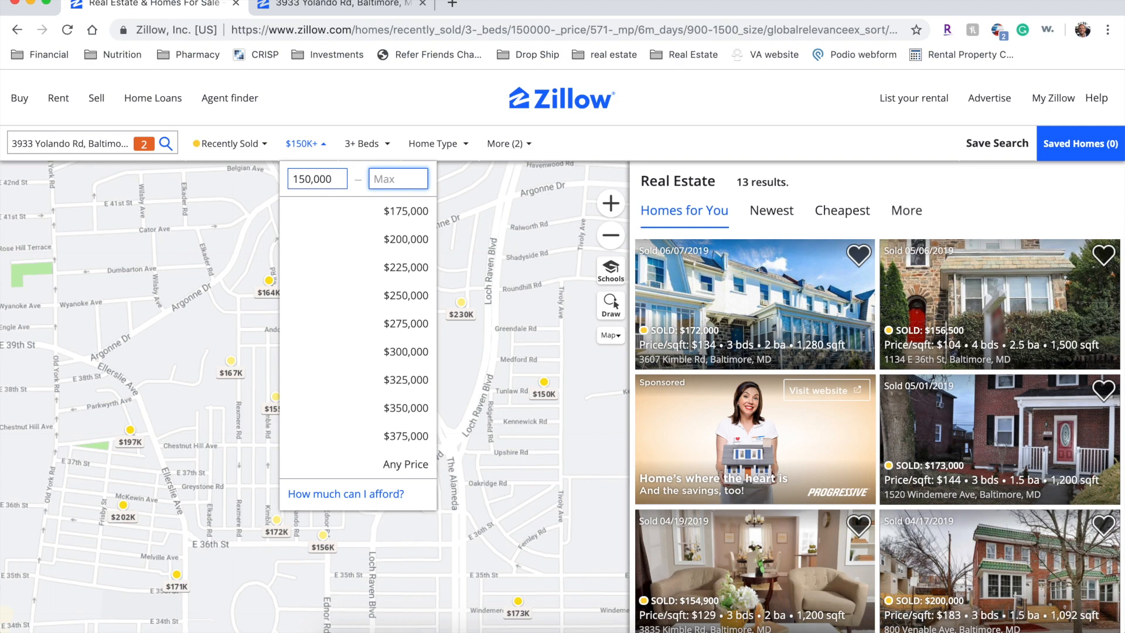
key("Return")
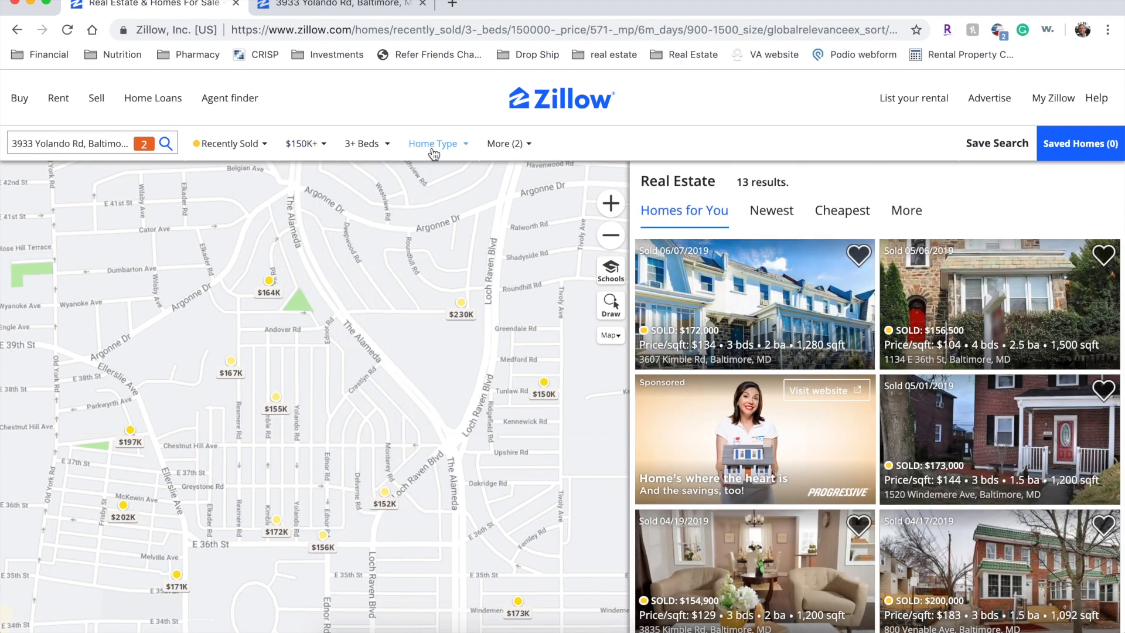
left_click(334, 7)
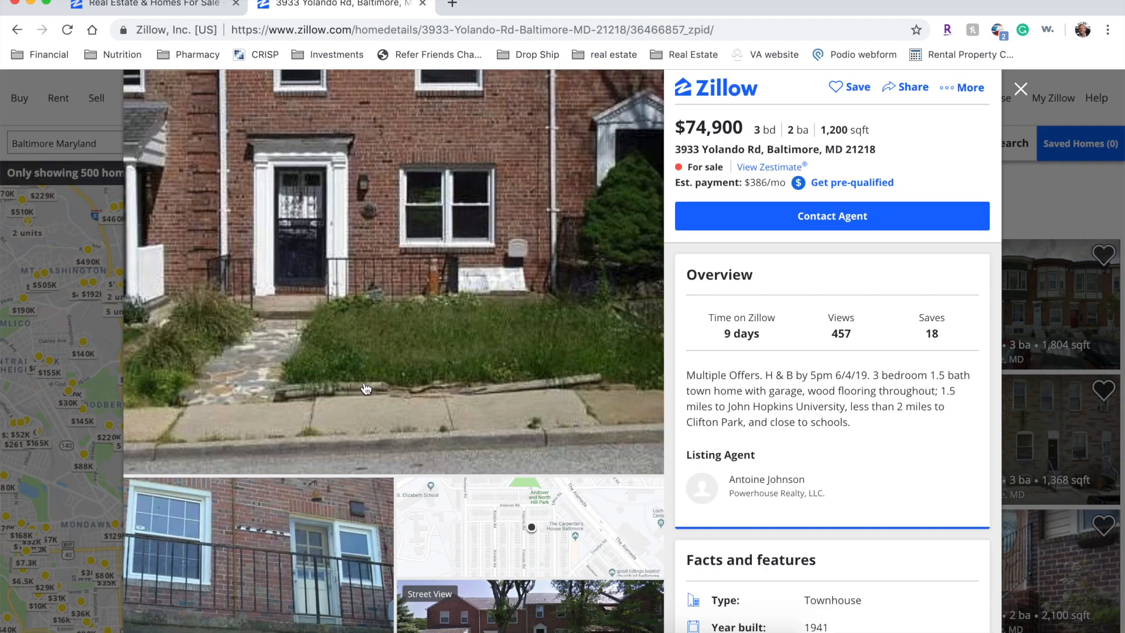
left_click(151, 7)
left_click(227, 370)
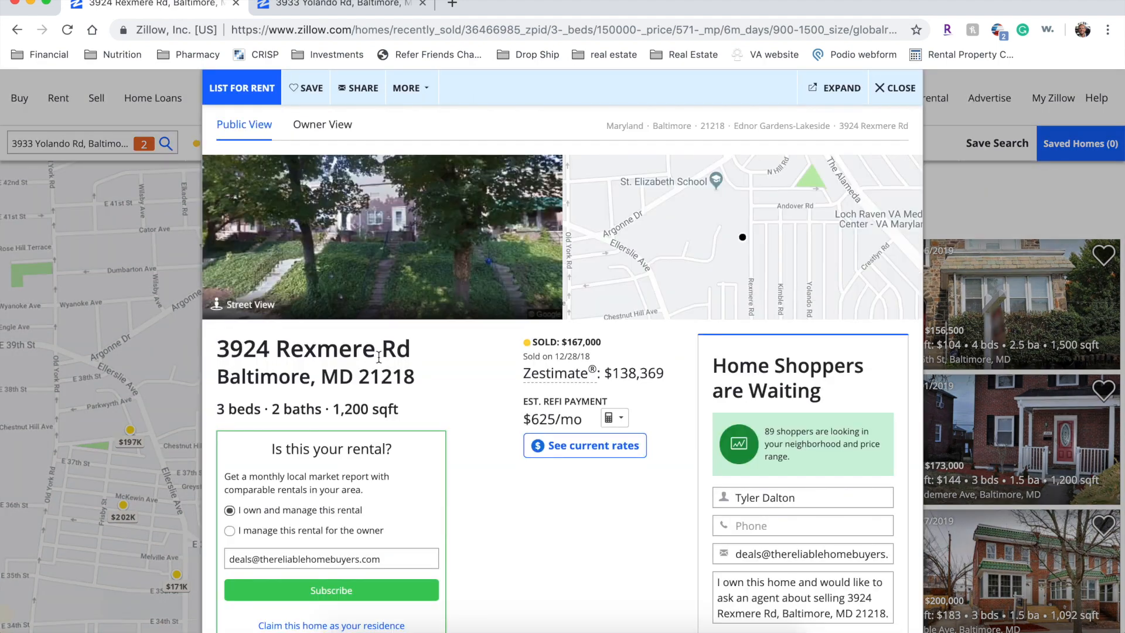
left_click(155, 430)
left_click(231, 373)
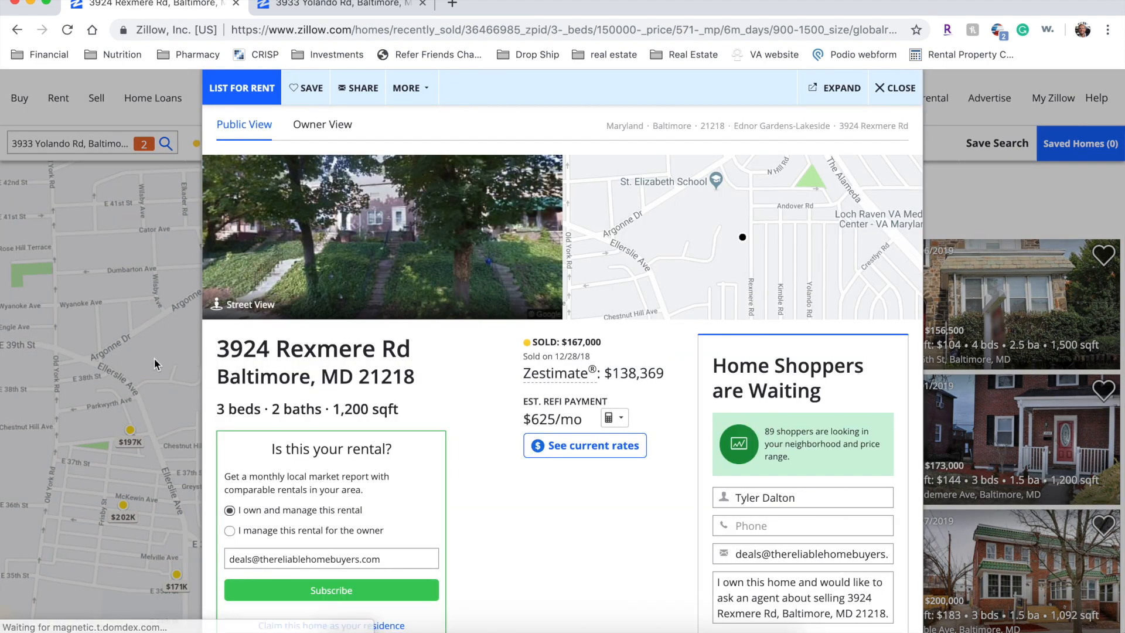
left_click(154, 430)
mouse_move(130, 447)
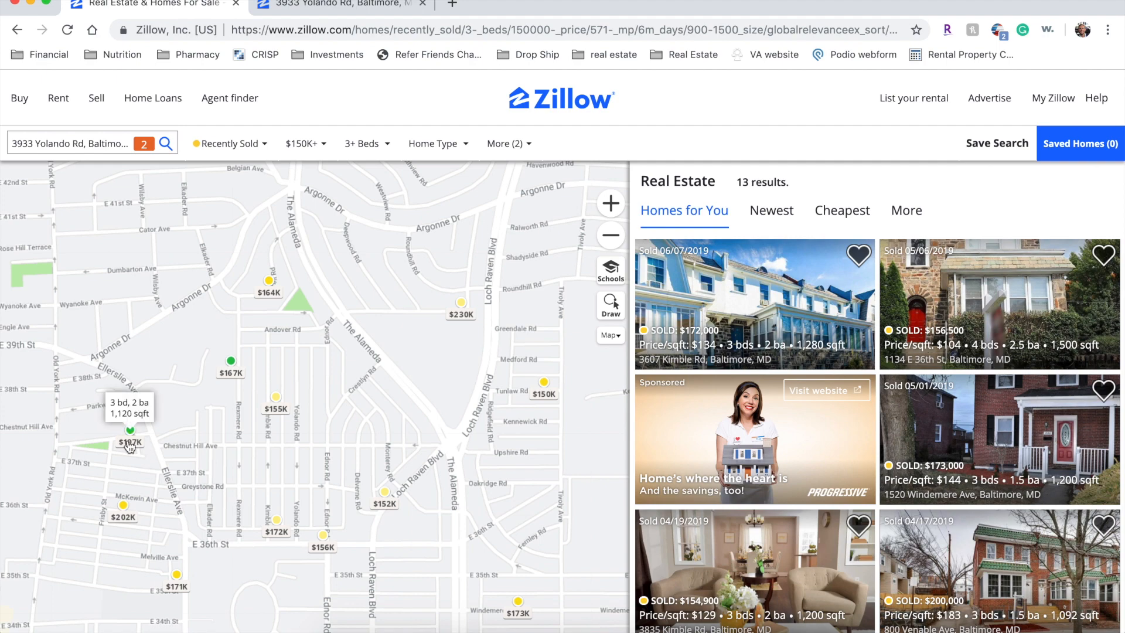
left_click(129, 445)
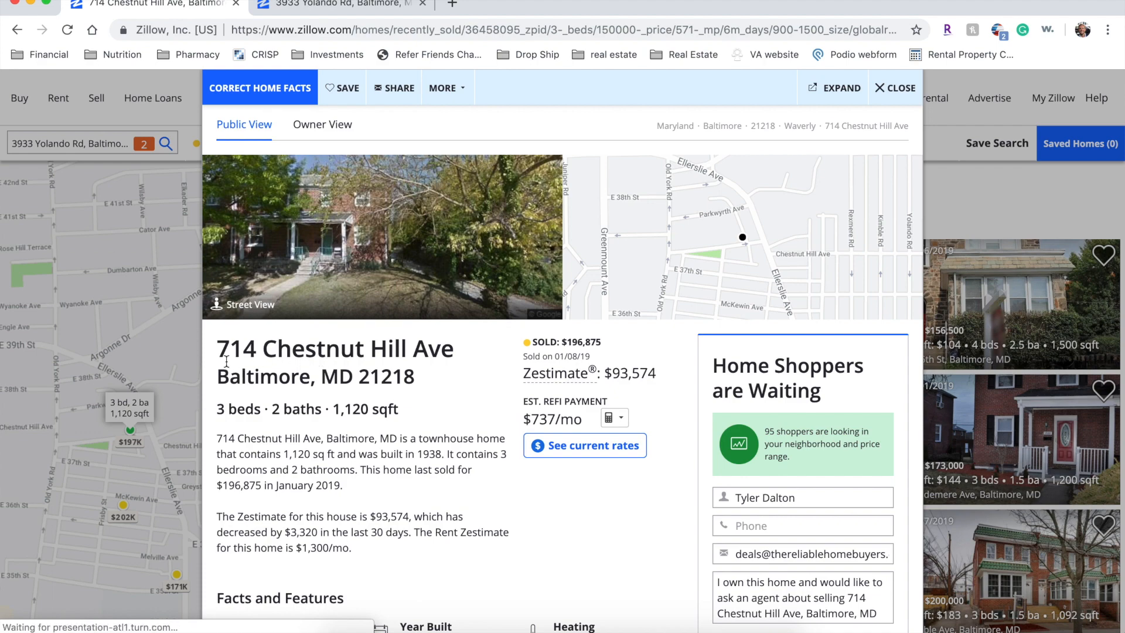
scroll(426, 356, "down", 2)
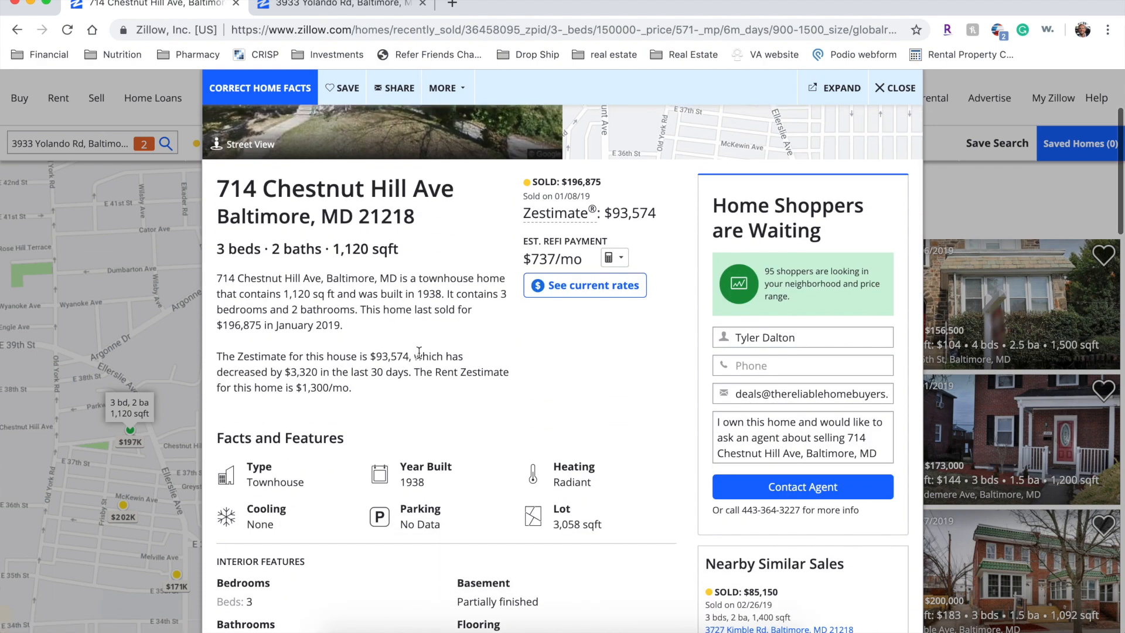
left_click(178, 388)
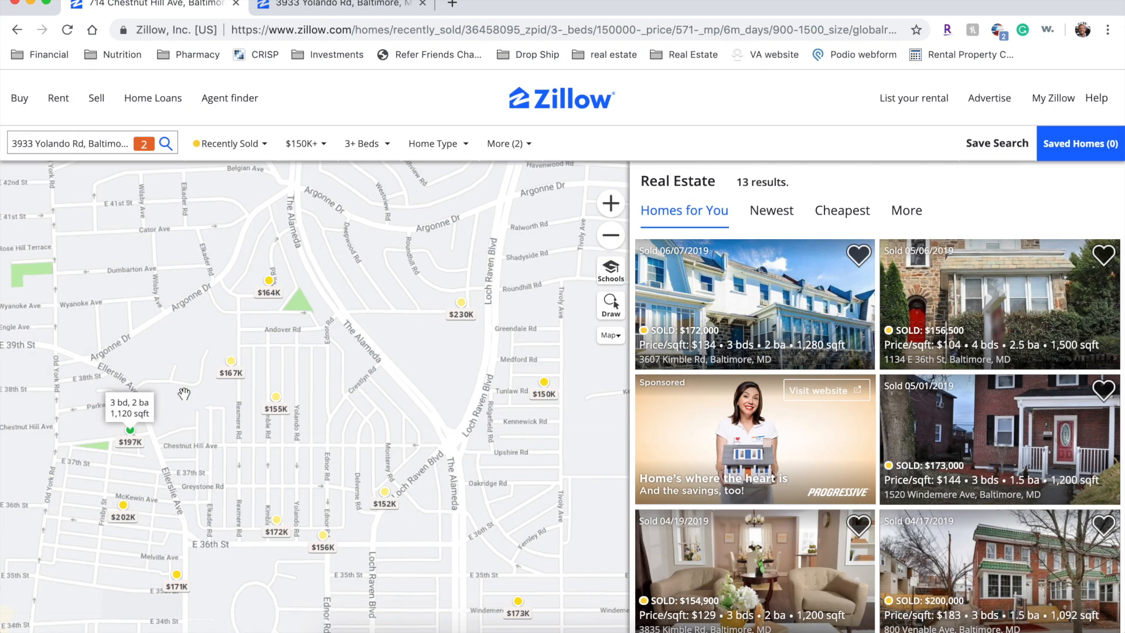
left_click(117, 518)
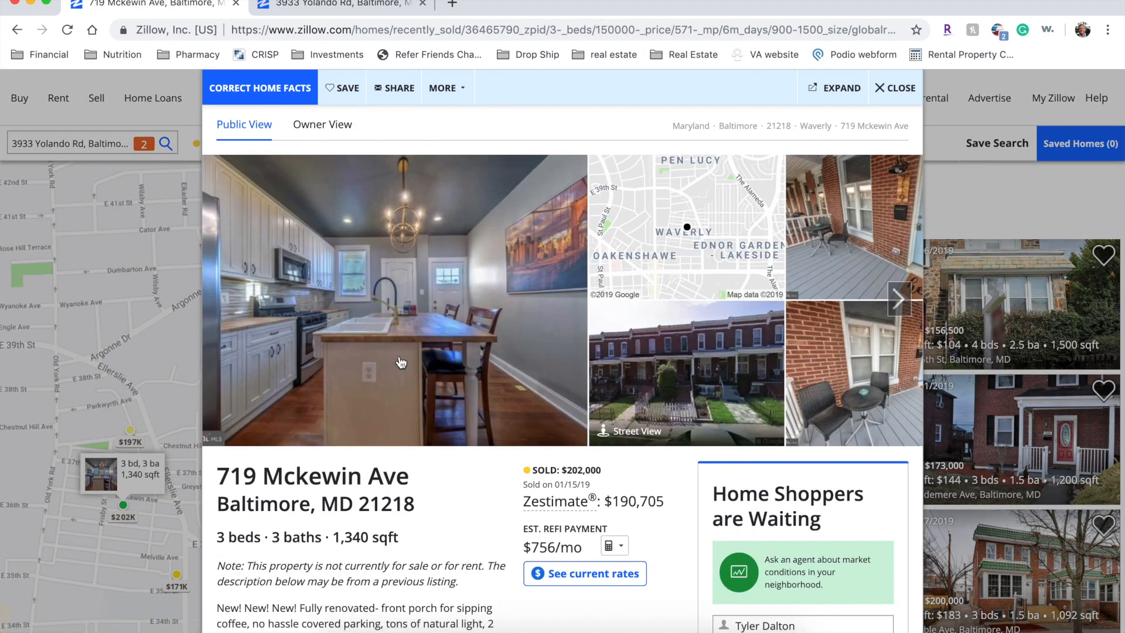
left_click(902, 295)
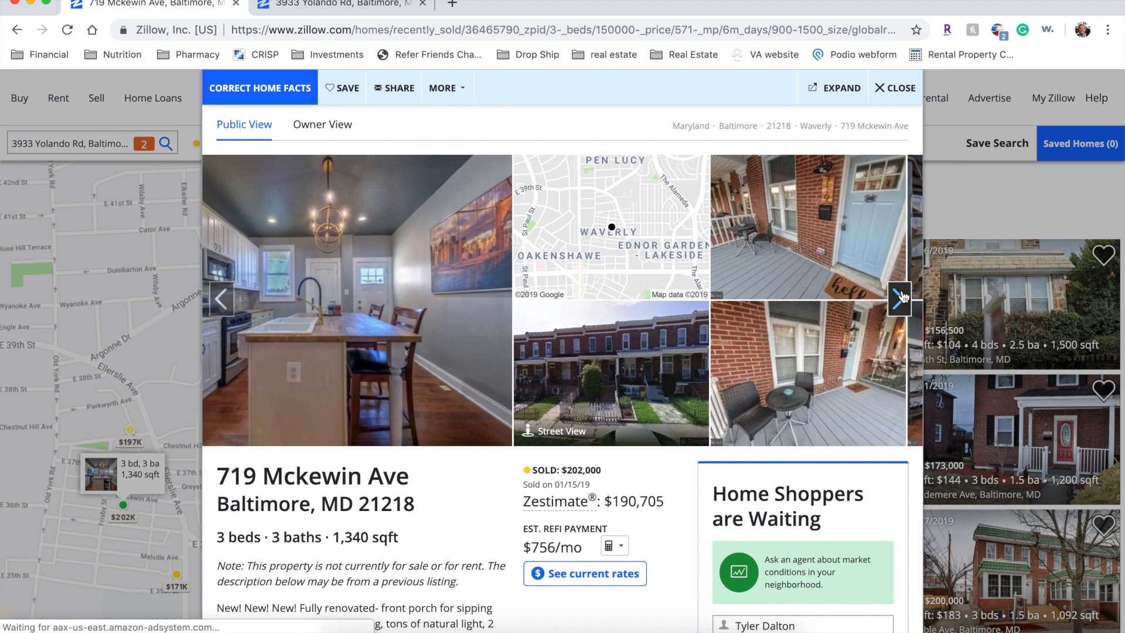
left_click(902, 295)
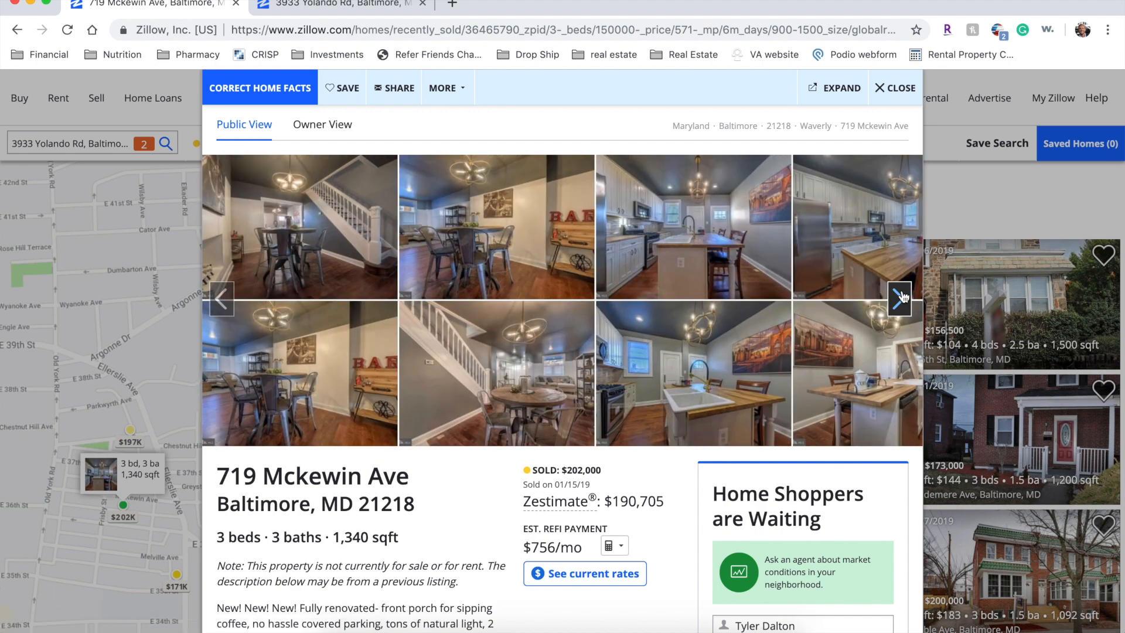
left_click(903, 295)
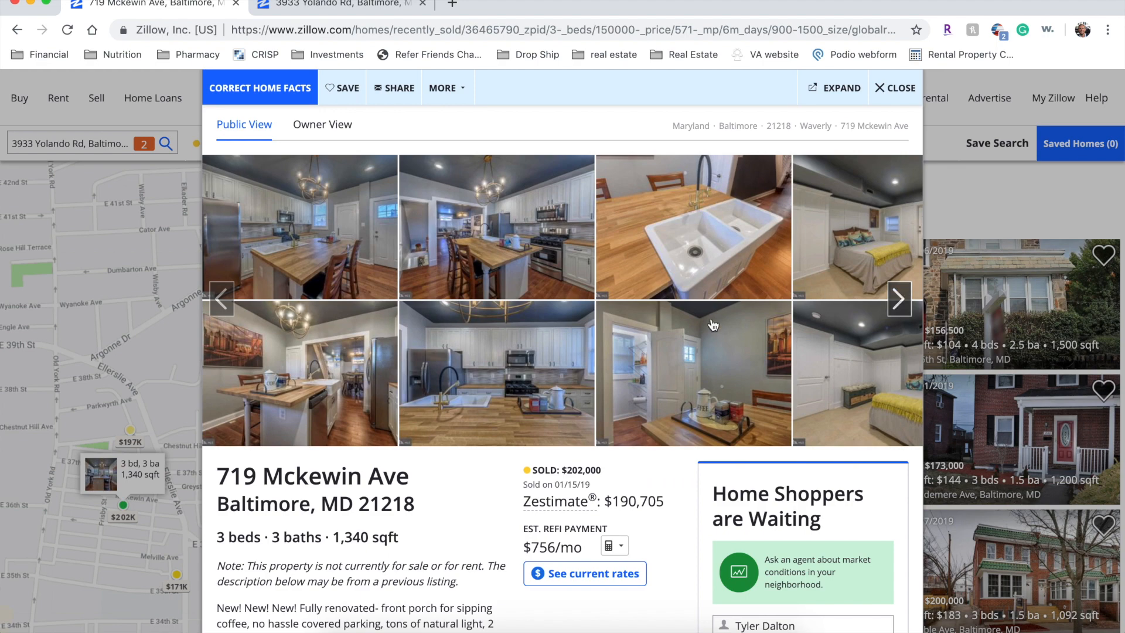
left_click(540, 358)
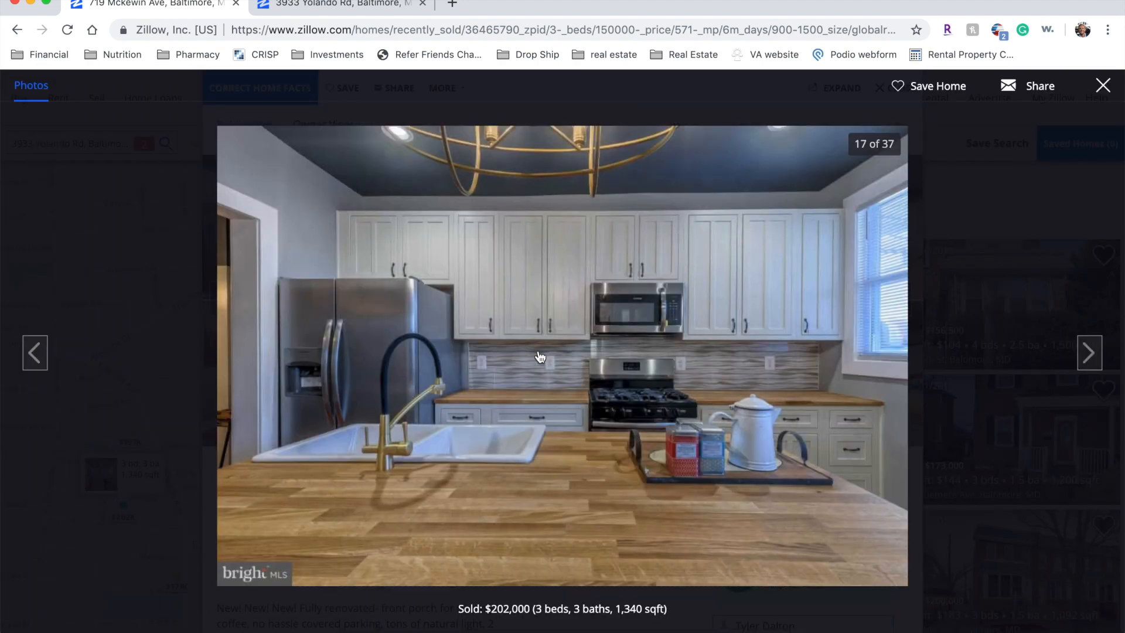
- Step through photos 17–31 in the full-screen viewer, then close it
left_click(540, 357)
left_click(540, 358)
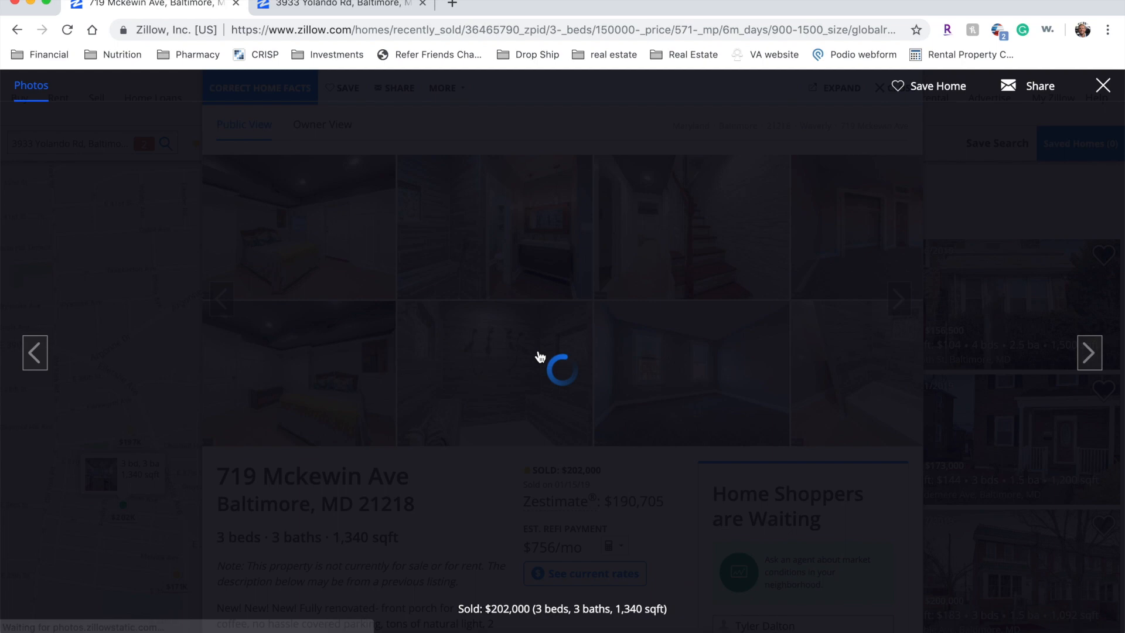
left_click(539, 358)
left_click(540, 357)
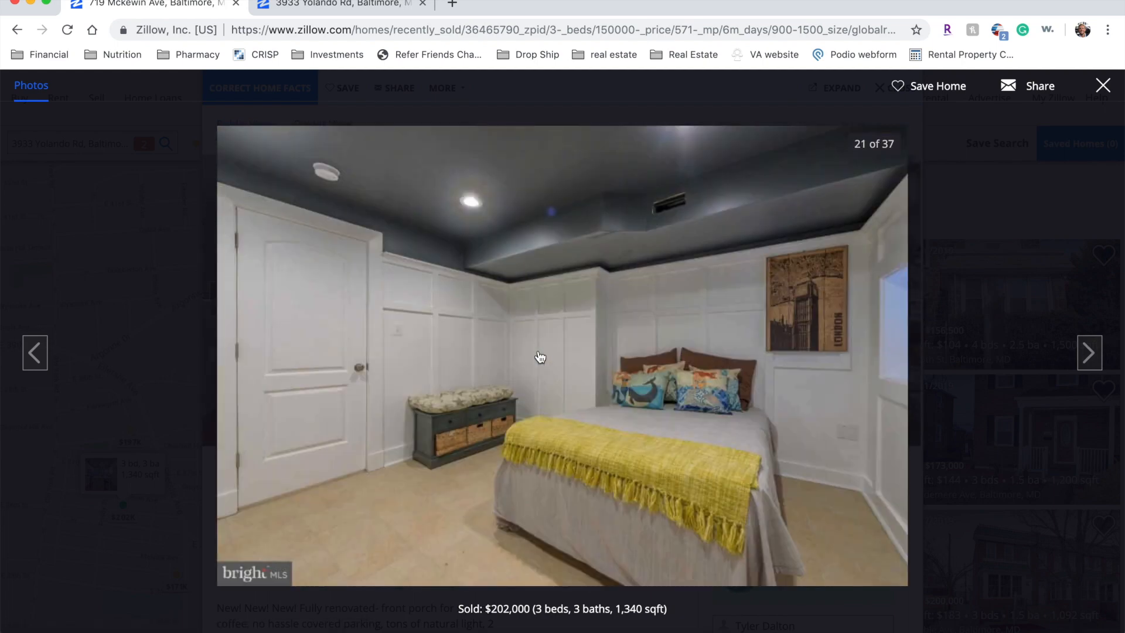
left_click(540, 358)
left_click(540, 357)
left_click(539, 357)
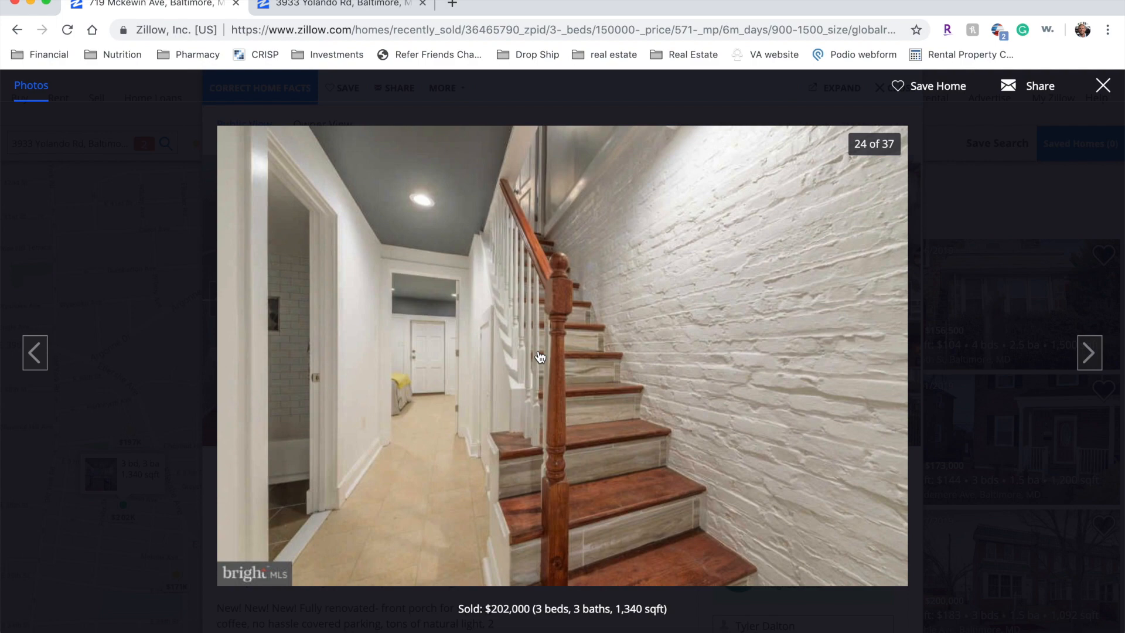
left_click(540, 357)
left_click(539, 358)
left_click(540, 358)
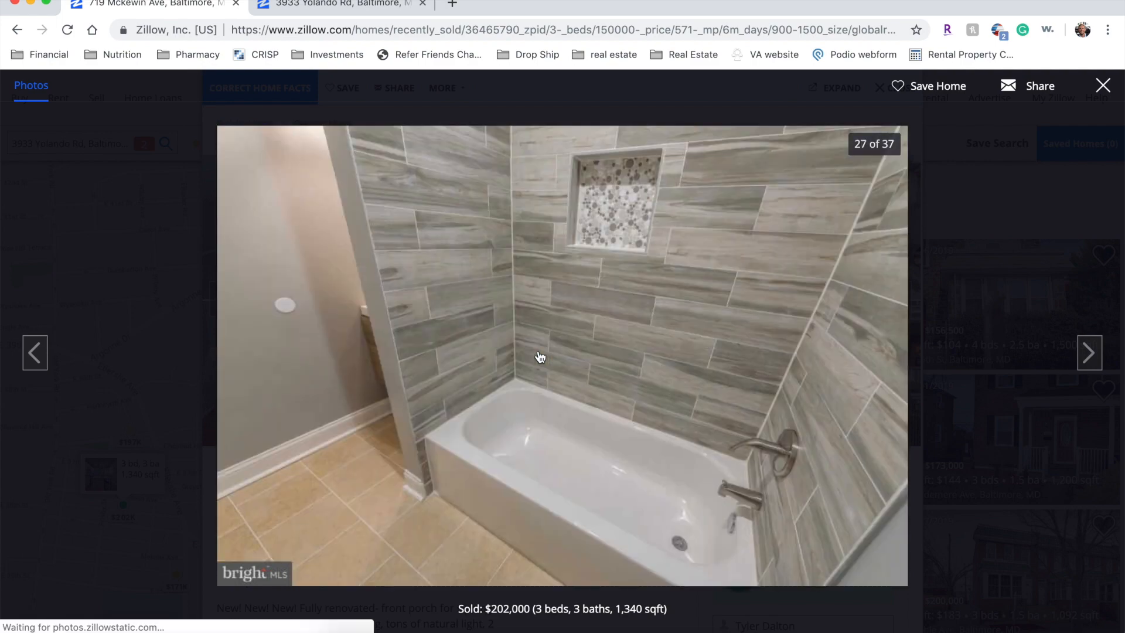
left_click(539, 358)
left_click(540, 358)
left_click(540, 357)
left_click(539, 358)
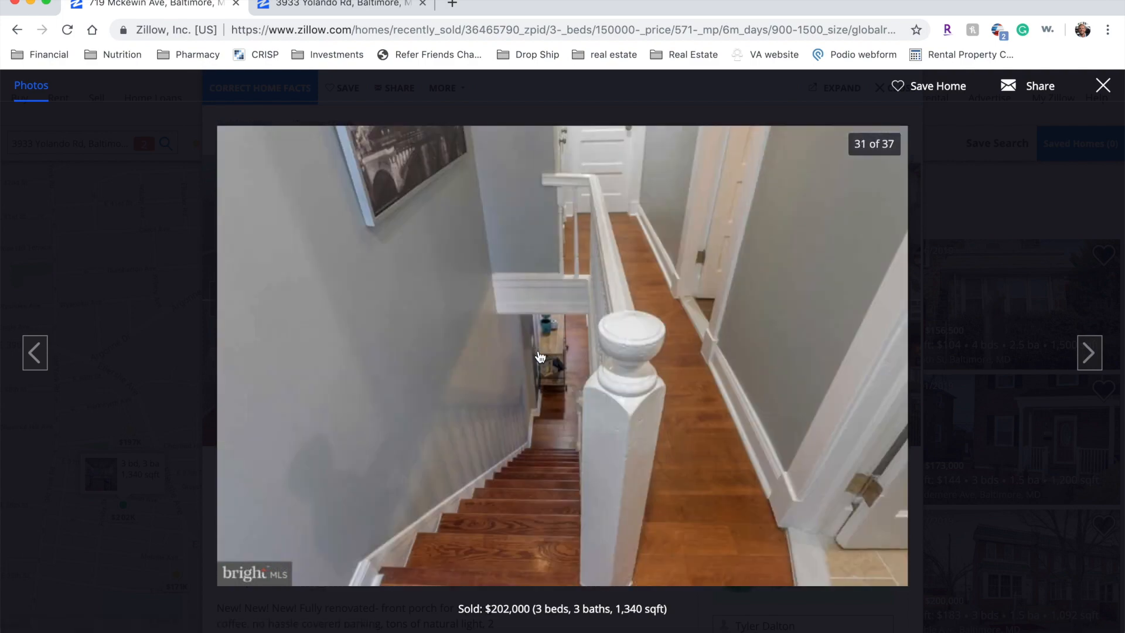
left_click(965, 291)
- Expand Price / Tax History to show the $202,000 sale on 01/15/19, then return to the top
scroll(456, 421, "down", 5)
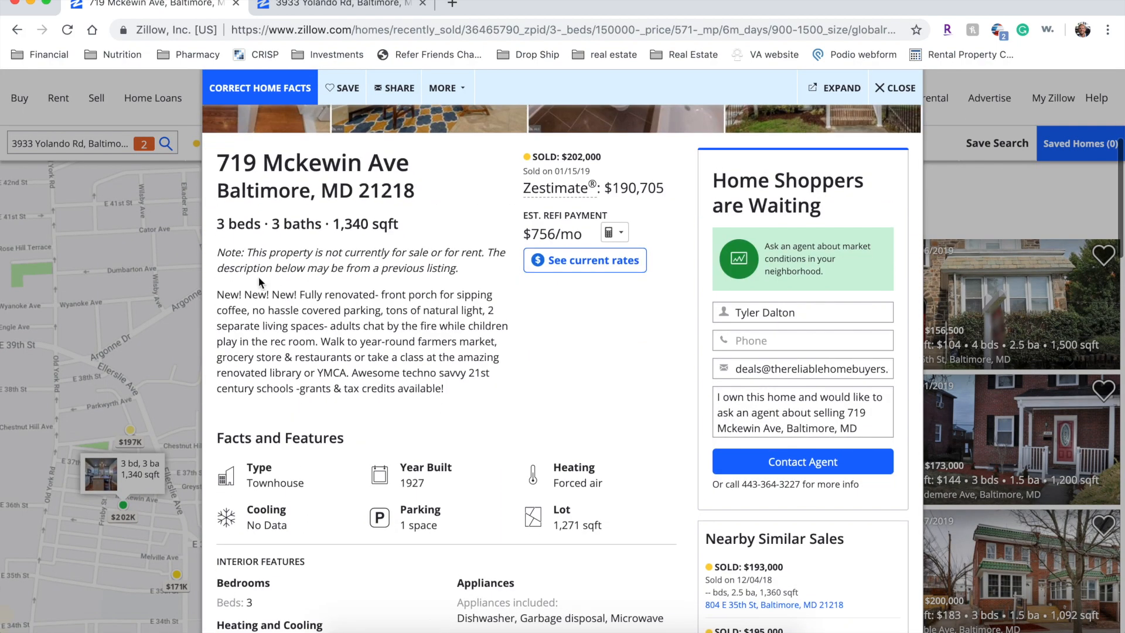
scroll(258, 277, "up", 3)
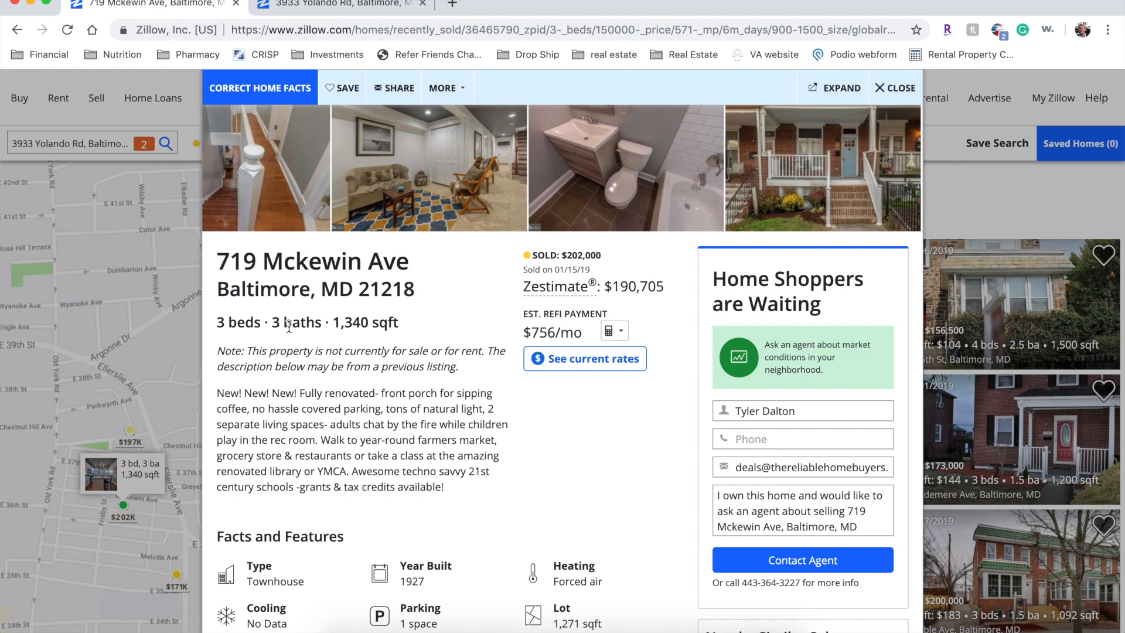
scroll(296, 326, "up", 2)
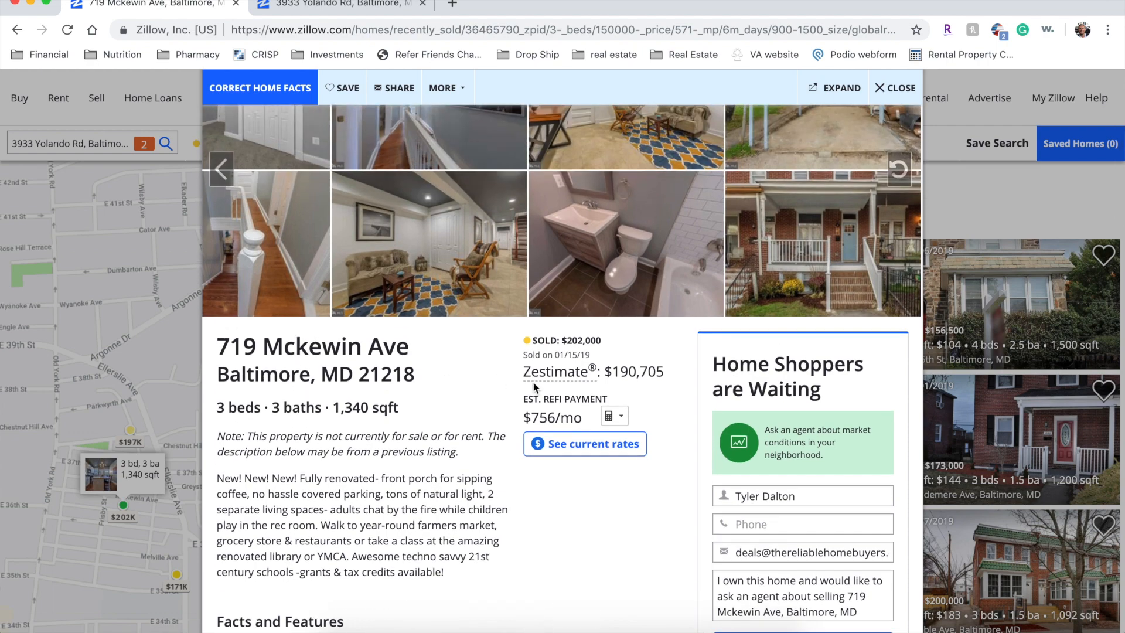
scroll(368, 405, "down", 4)
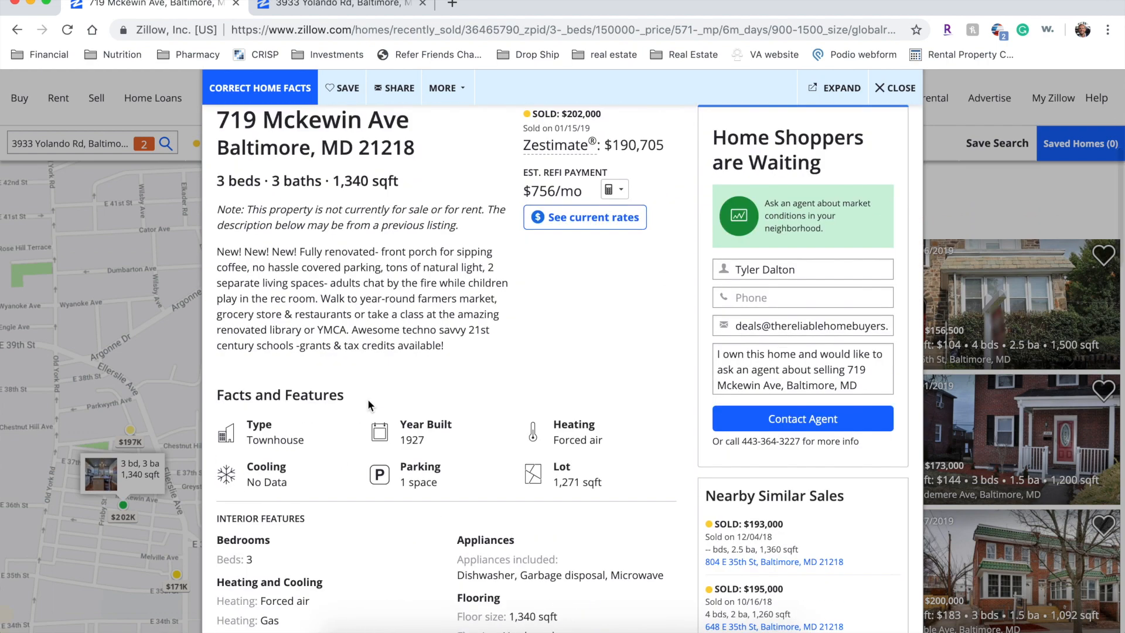
scroll(369, 404, "down", 6)
scroll(367, 399, "down", 5)
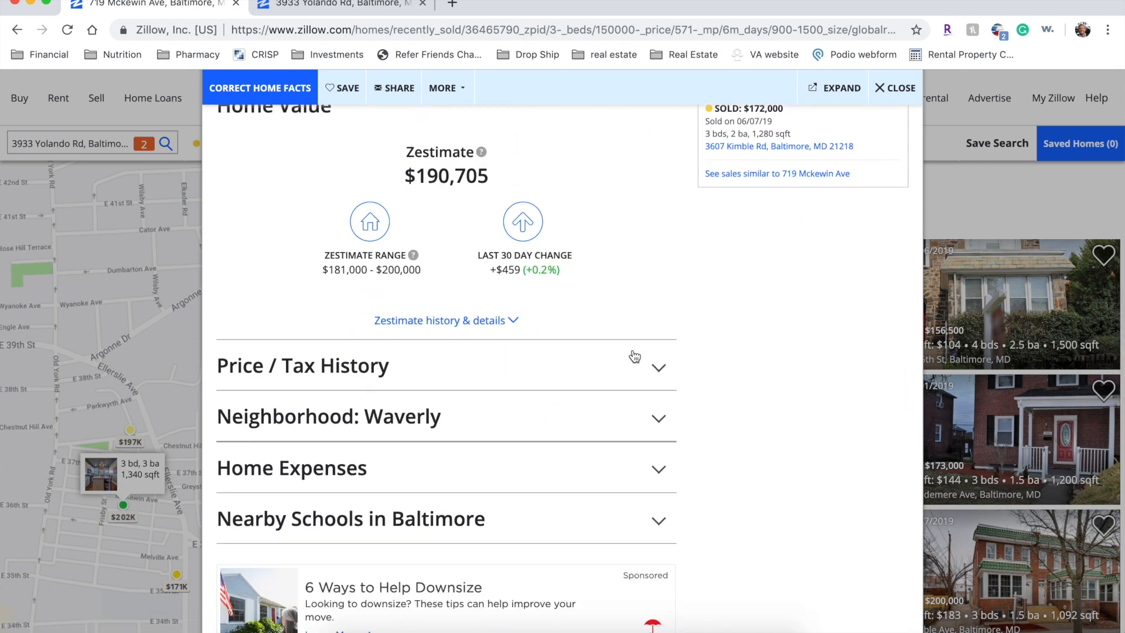
left_click(635, 355)
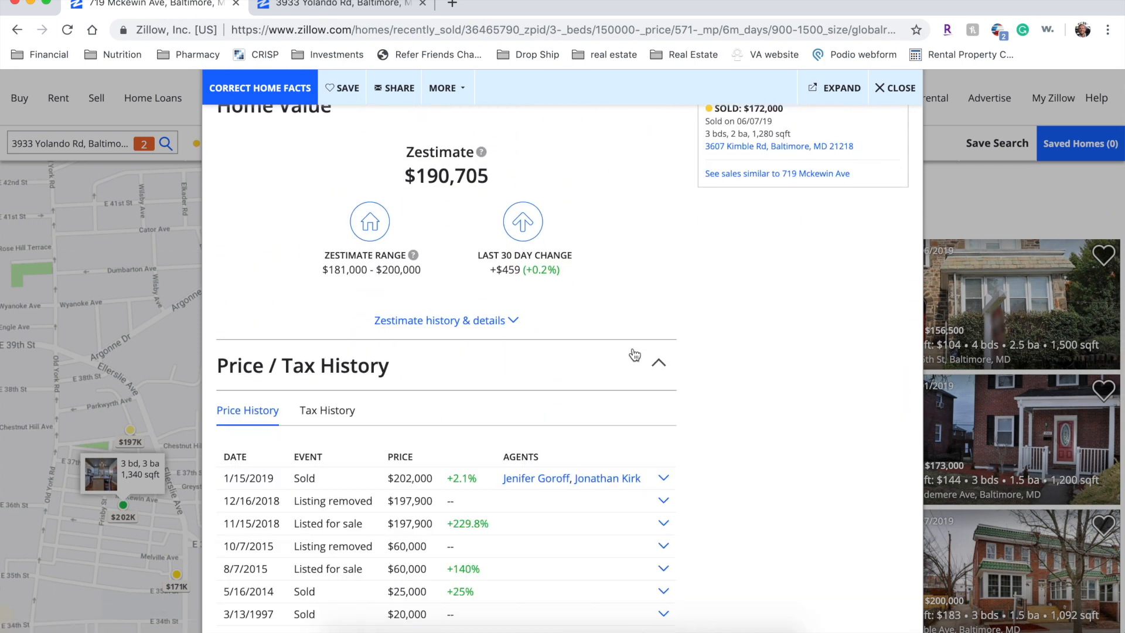
scroll(396, 451, "down", 4)
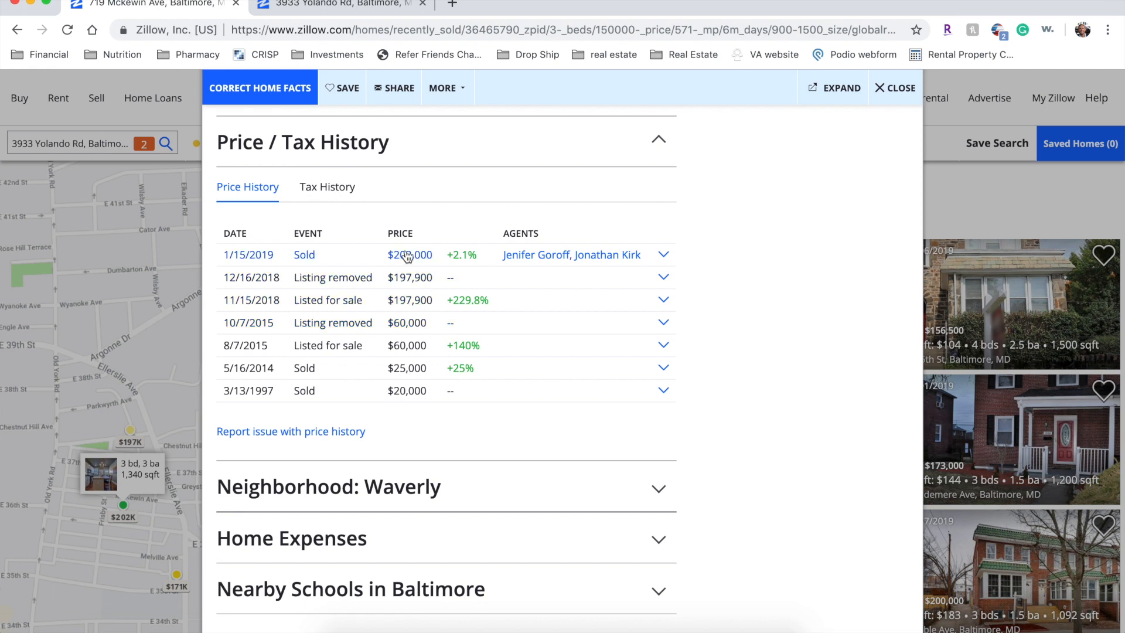
scroll(395, 253, "up", 10)
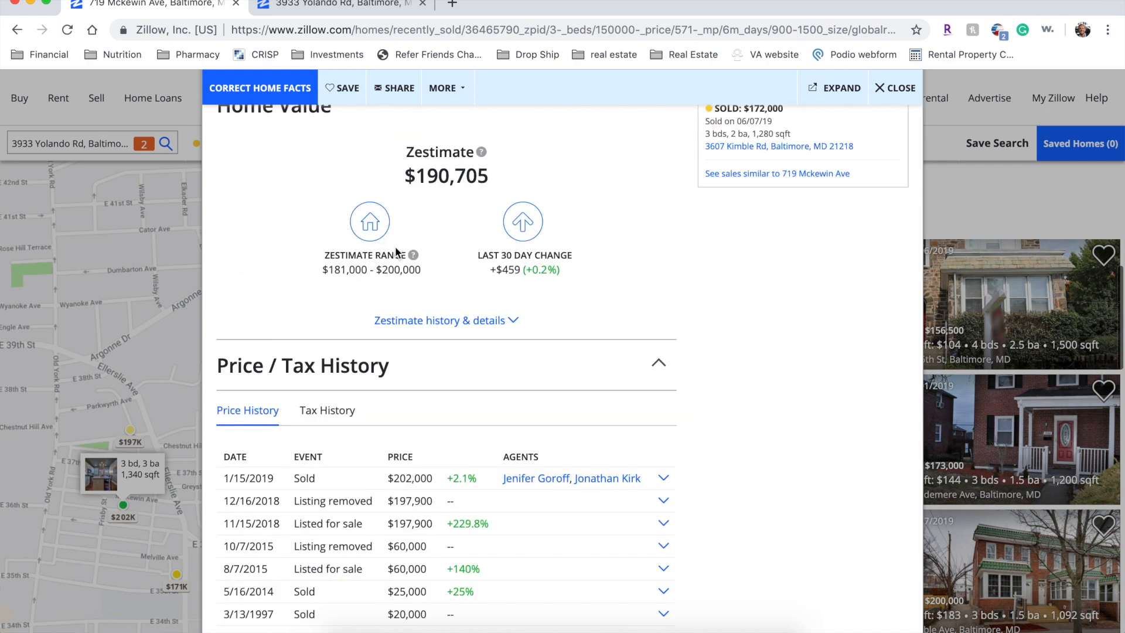
scroll(396, 247, "up", 10)
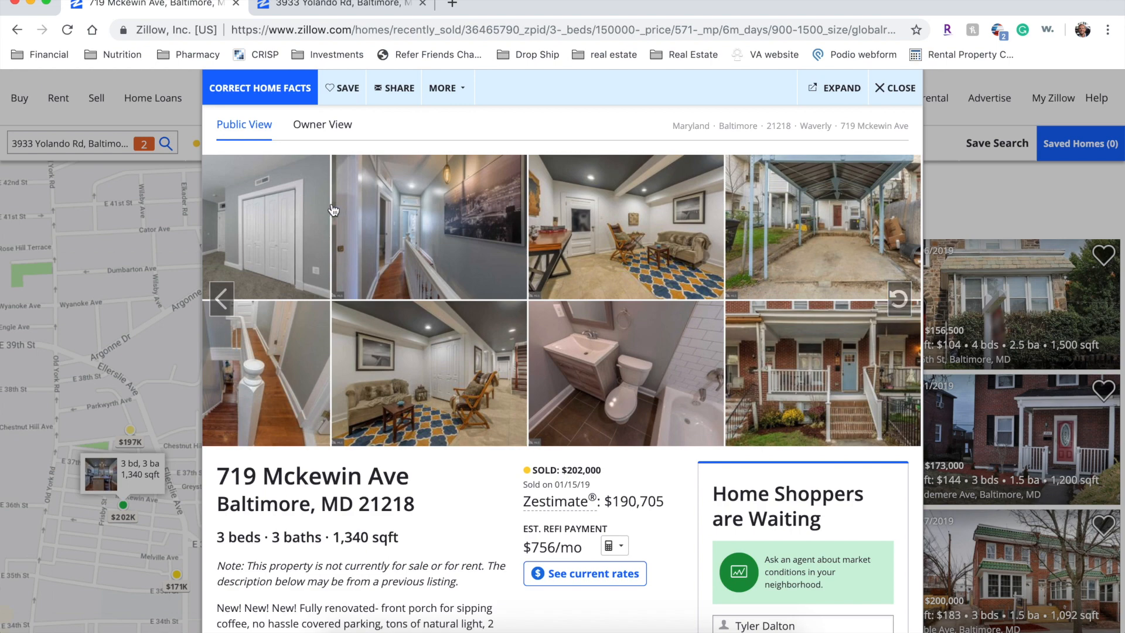
mouse_move(216, 473)
left_mouse_down()
mouse_move(416, 504)
mouse_move(339, 504)
mouse_move(205, 467)
left_mouse_up()
left_click(411, 502)
left_click(205, 469)
left_click_drag(378, 476, 352, 621)
left_click(230, 466)
left_click_drag(217, 472, 420, 497)
- Google the copied address in a new tab, then return to the Zillow tab
key("super+c")
key("super+t")
key("super+v")
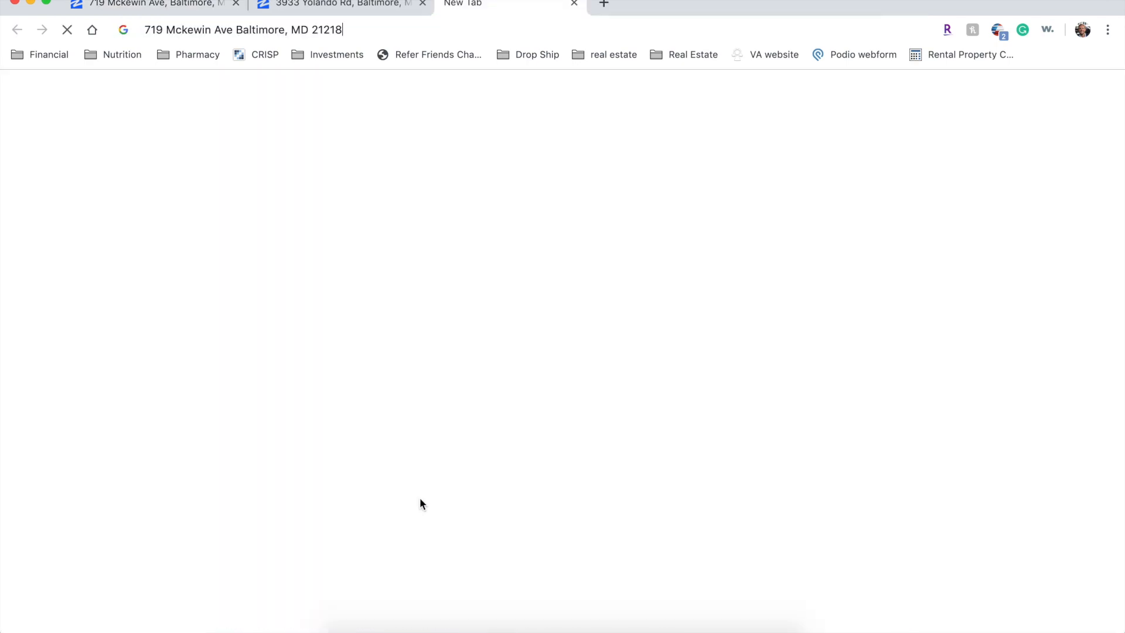
key("Return")
left_click(153, 4)
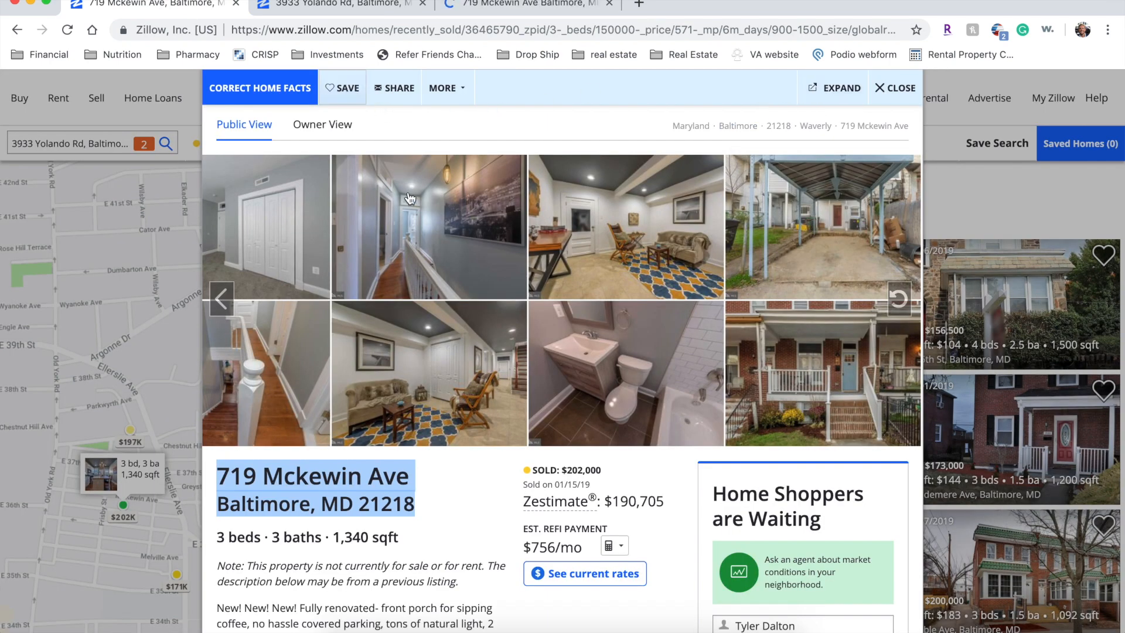
left_click(135, 409)
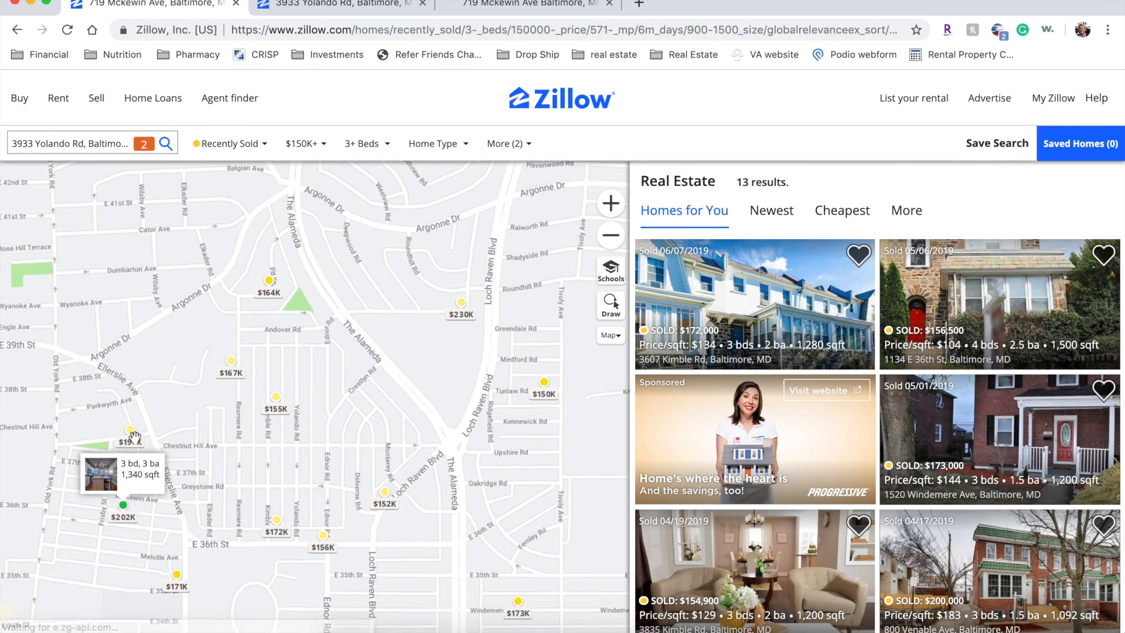
left_click(129, 439)
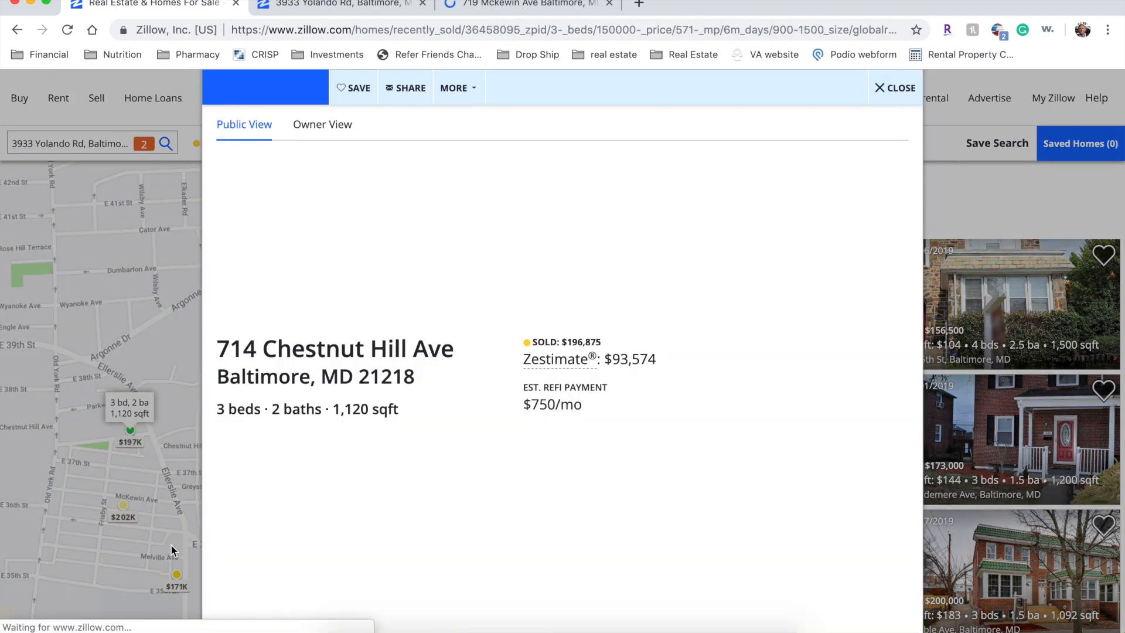
left_click(177, 548)
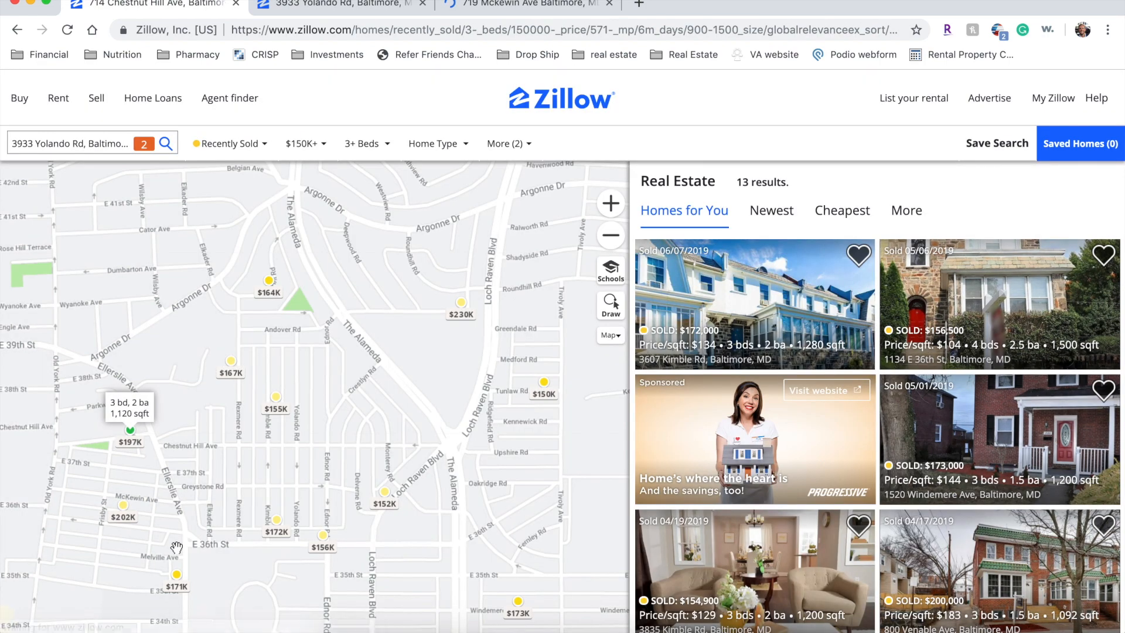
left_click(268, 533)
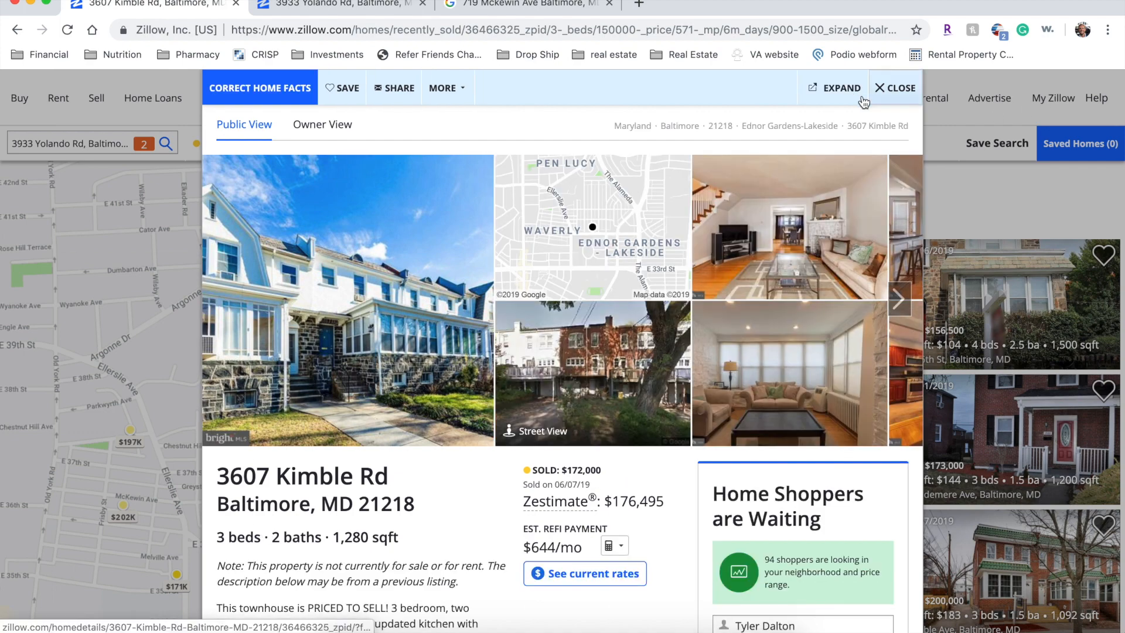
left_click(895, 88)
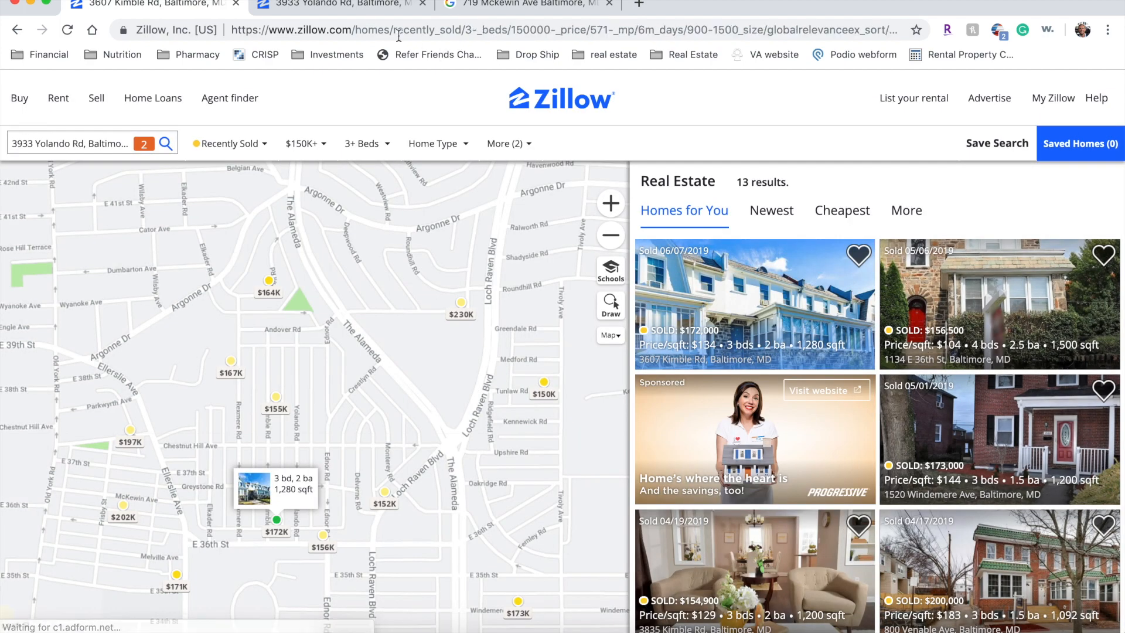
left_click(360, 17)
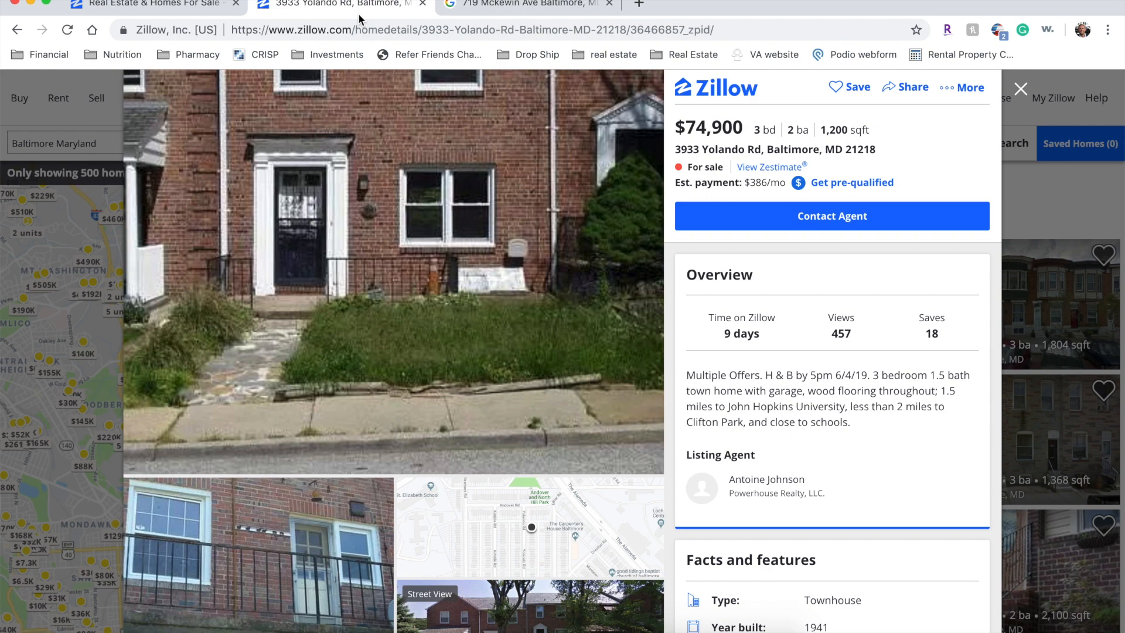